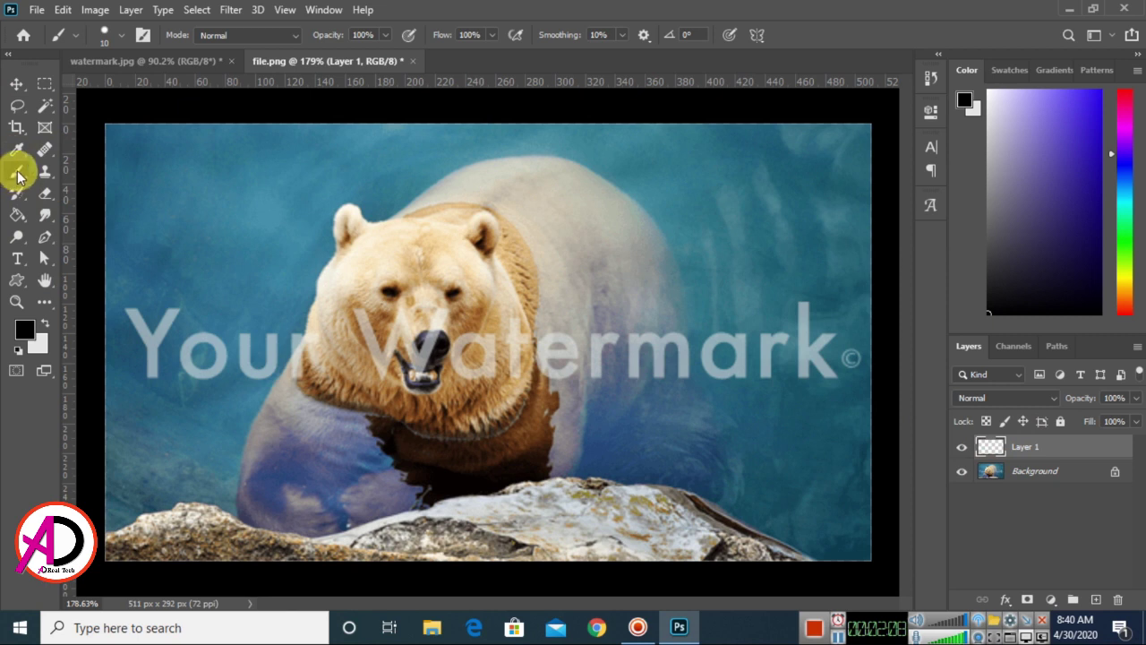
# Step: Choose the Brush tool with a hard round tip, 12 px in size and 100% hardness
pyautogui.rightClick(18, 175)
pyautogui.click(101, 170)
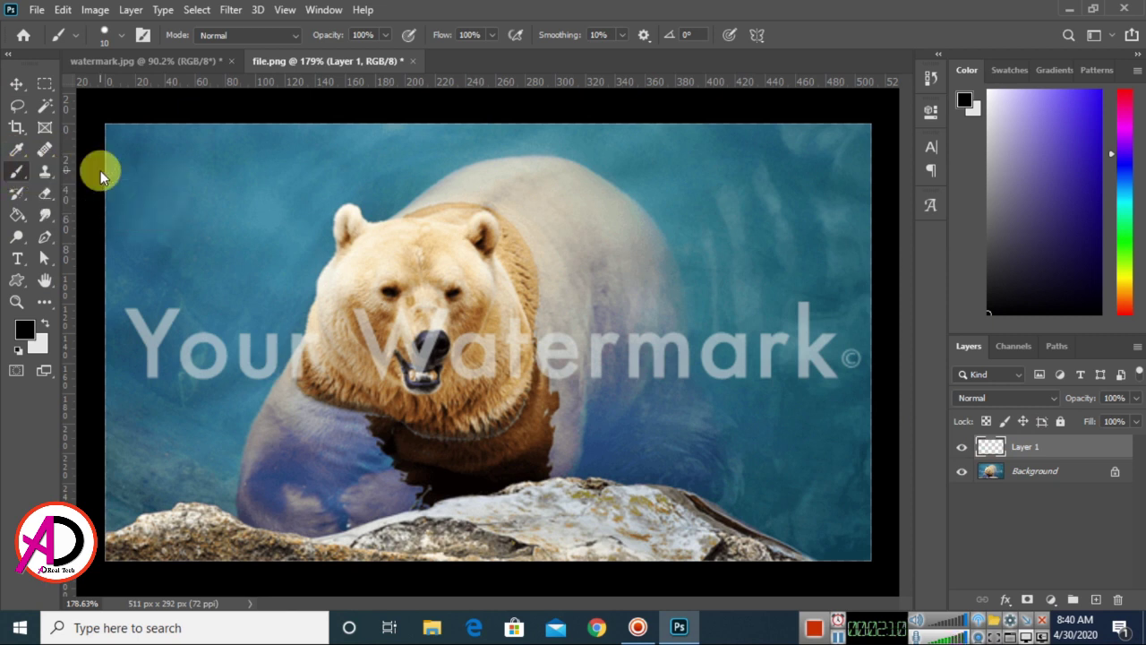
pyautogui.click(123, 39)
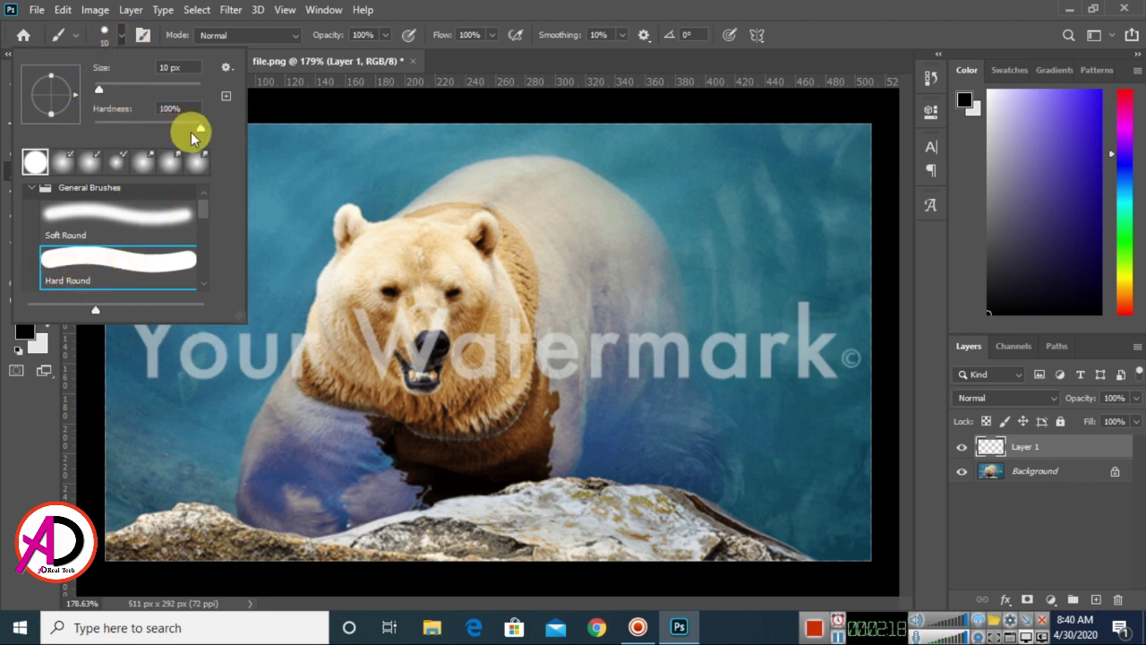
pyautogui.click(200, 129)
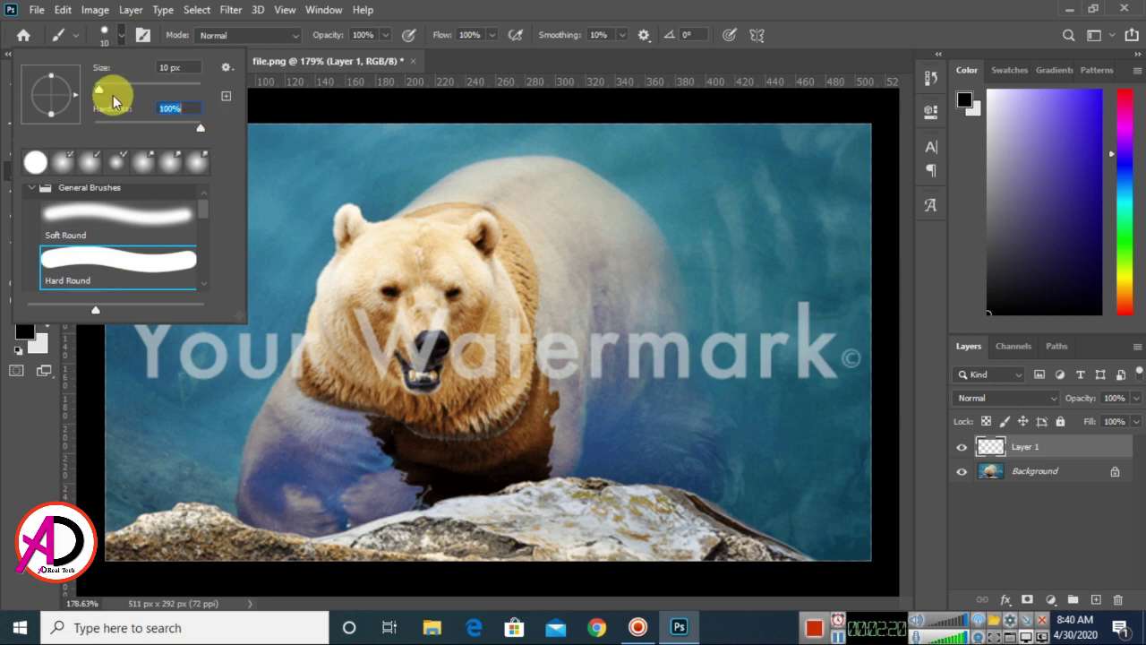
pyautogui.moveTo(99, 90)
pyautogui.mouseDown()
pyautogui.moveTo(410, 289)
pyautogui.moveTo(184, 158)
pyautogui.moveTo(125, 93)
pyautogui.moveTo(94, 90)
pyautogui.mouseUp()
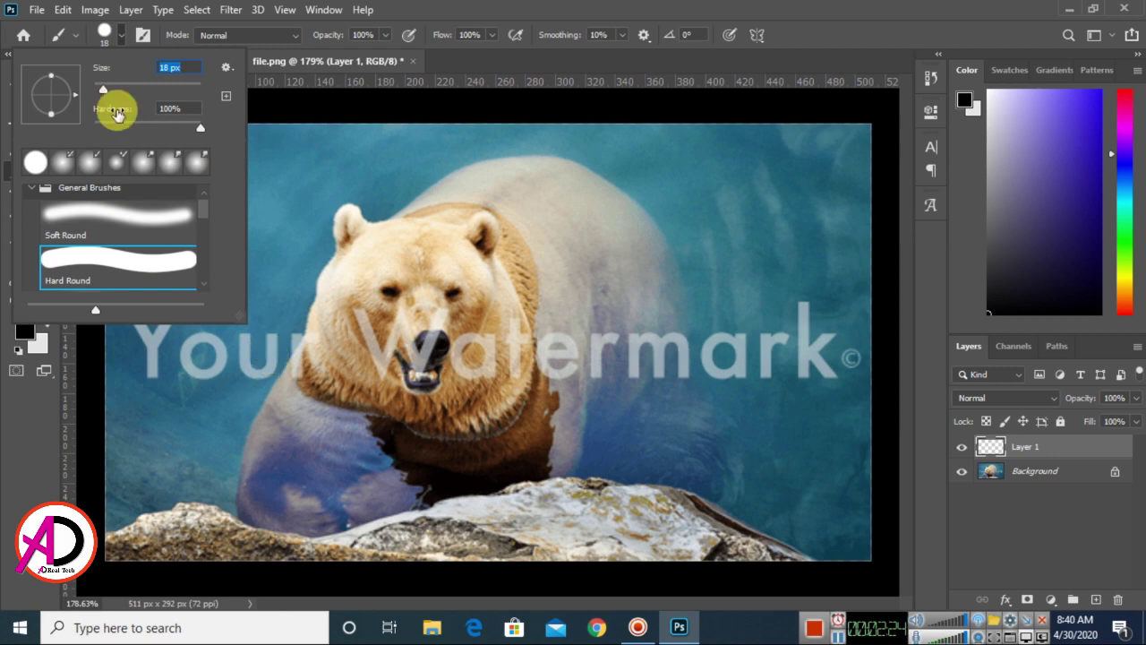
pyautogui.moveTo(100, 89); pyautogui.dragTo(96, 90)
pyautogui.click(505, 101)
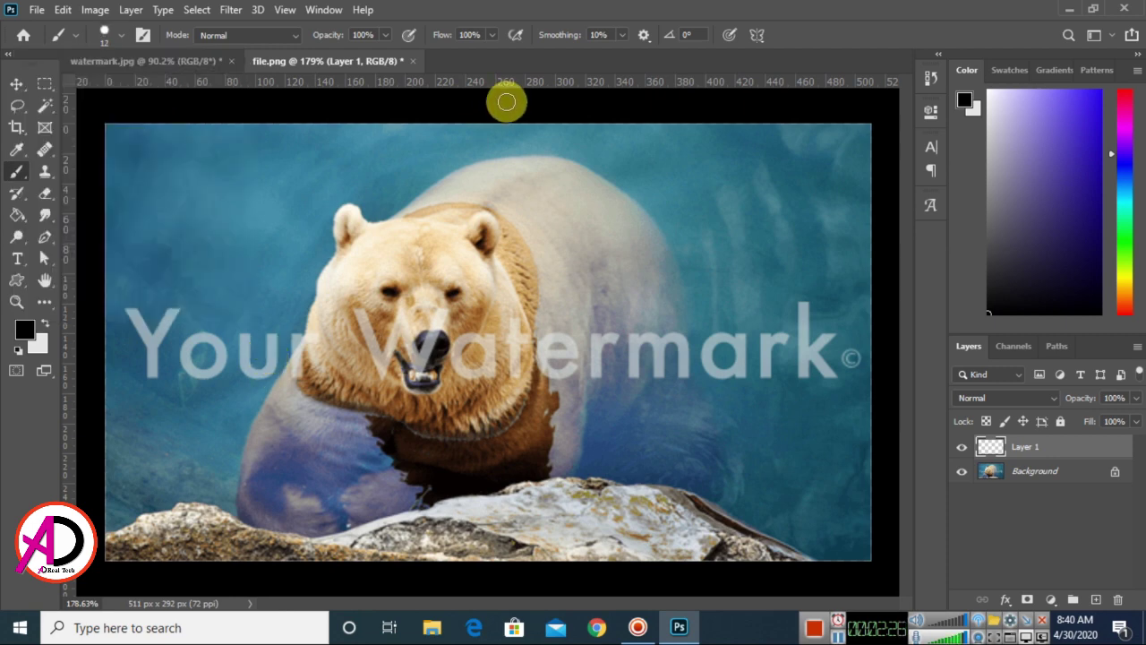
# Step: Enlarge the brush to 14 px and paint black over the letter "Y" of "Your" on Layer 1
pyautogui.scroll(2, 422, 392)
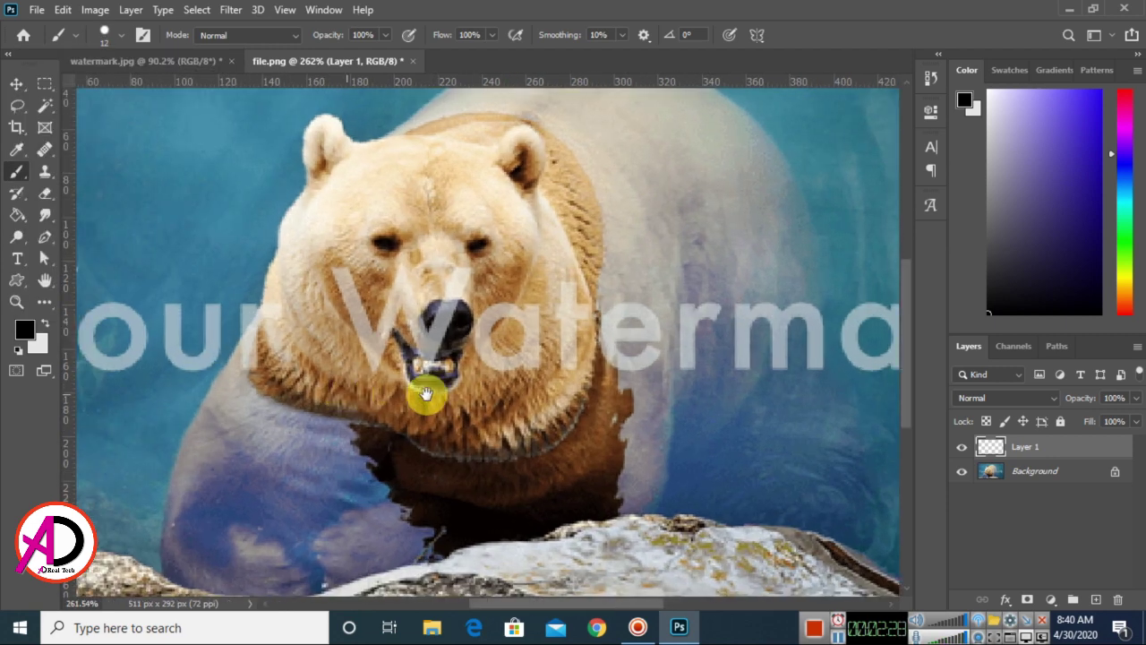
pyautogui.hscroll(-3, 379, 350)
pyautogui.rightClick(319, 242)
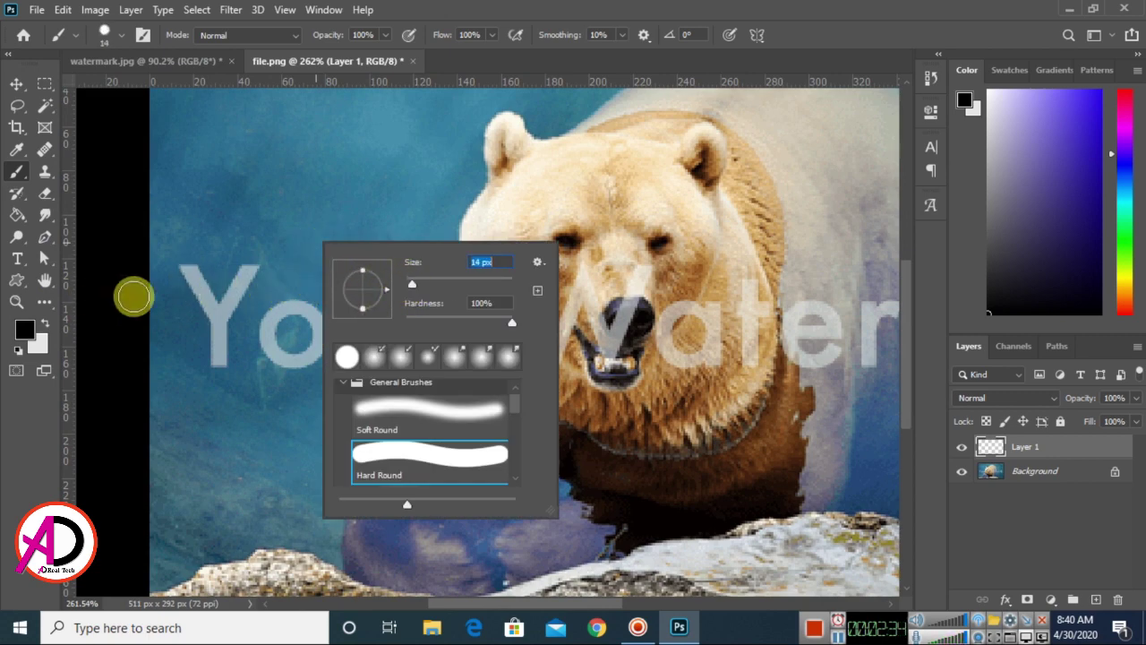
pyautogui.click(186, 274)
pyautogui.click(185, 268)
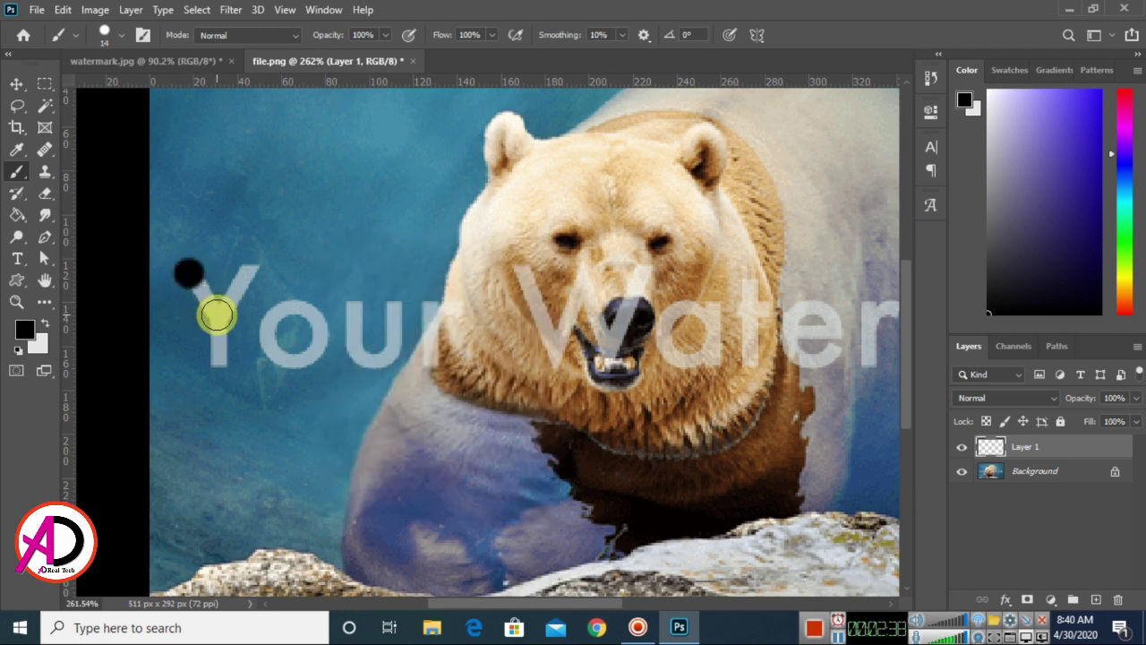
pyautogui.keyDown('shift'); pyautogui.click(217, 313); pyautogui.keyUp('shift')
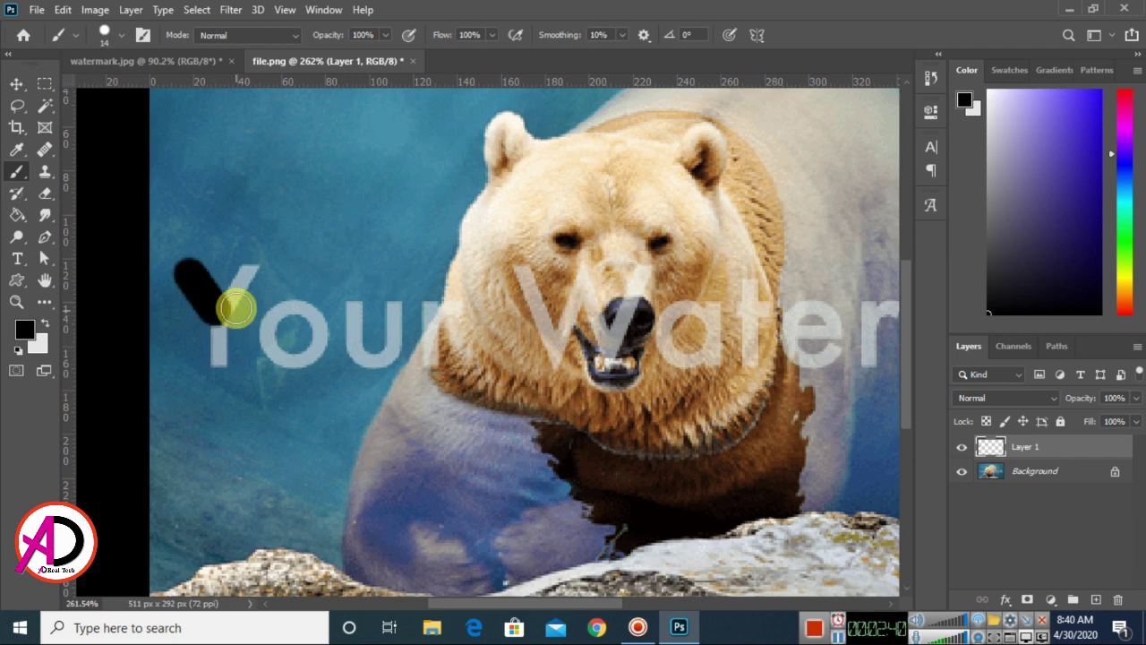
pyautogui.keyDown('shift'); pyautogui.click(248, 270); pyautogui.keyUp('shift')
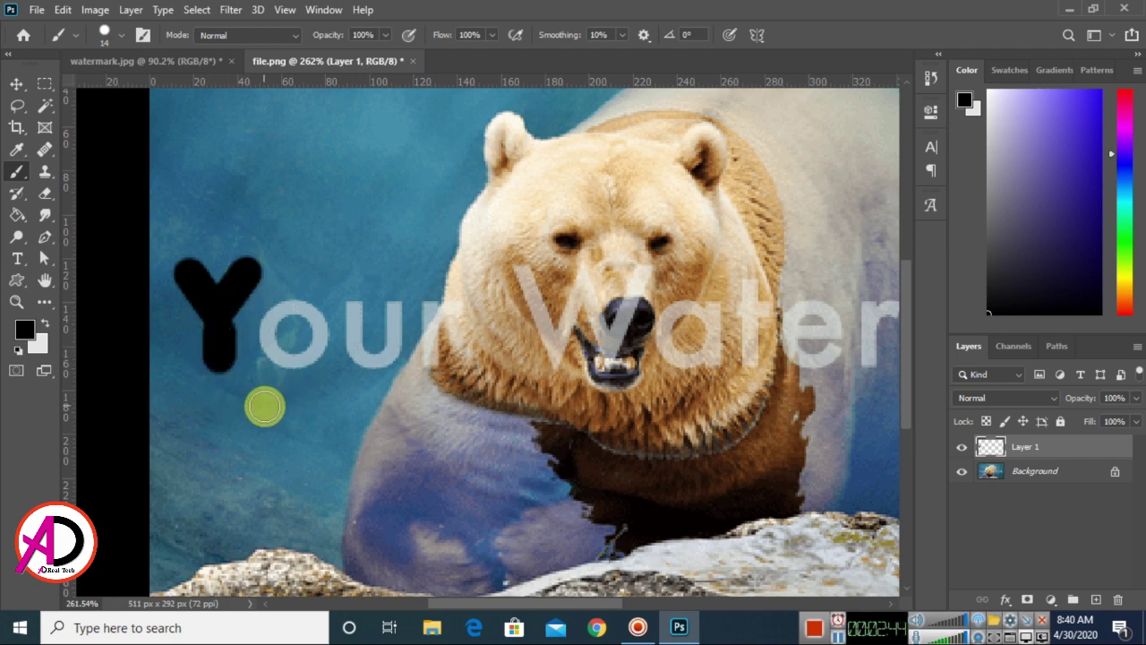
# Step: Paint black over the letter "o" of "Your" with a 15 px brush
pyautogui.scroll(-3, 295, 394)
pyautogui.scroll(1, 335, 456)
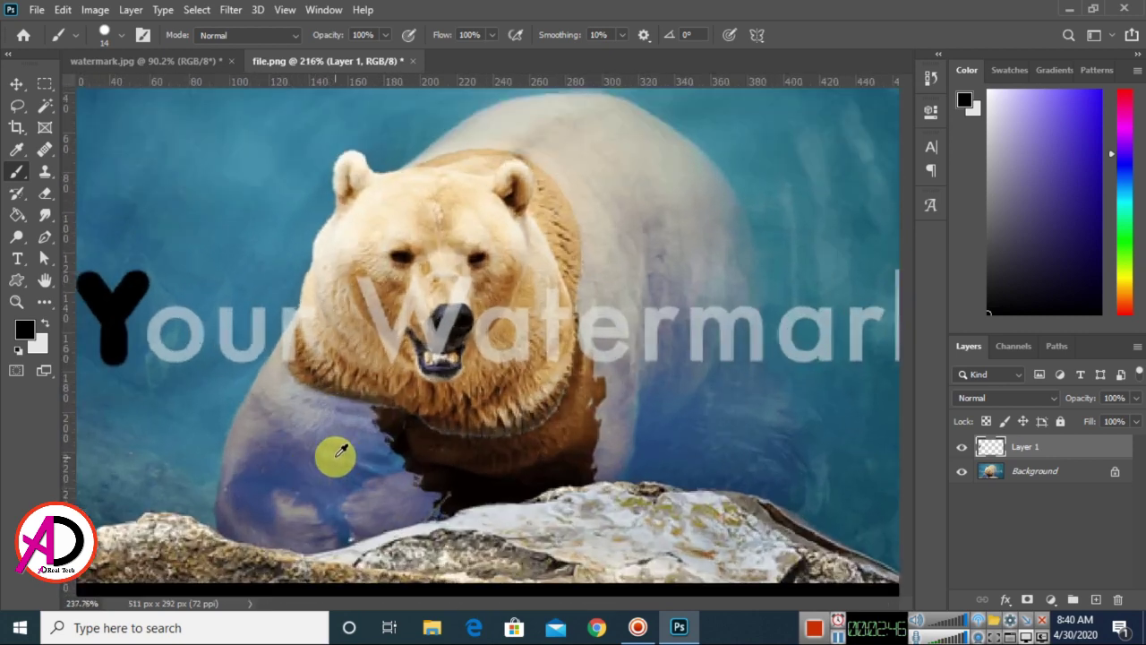
pyautogui.scroll(1, 227, 422)
pyautogui.scroll(1, 317, 366)
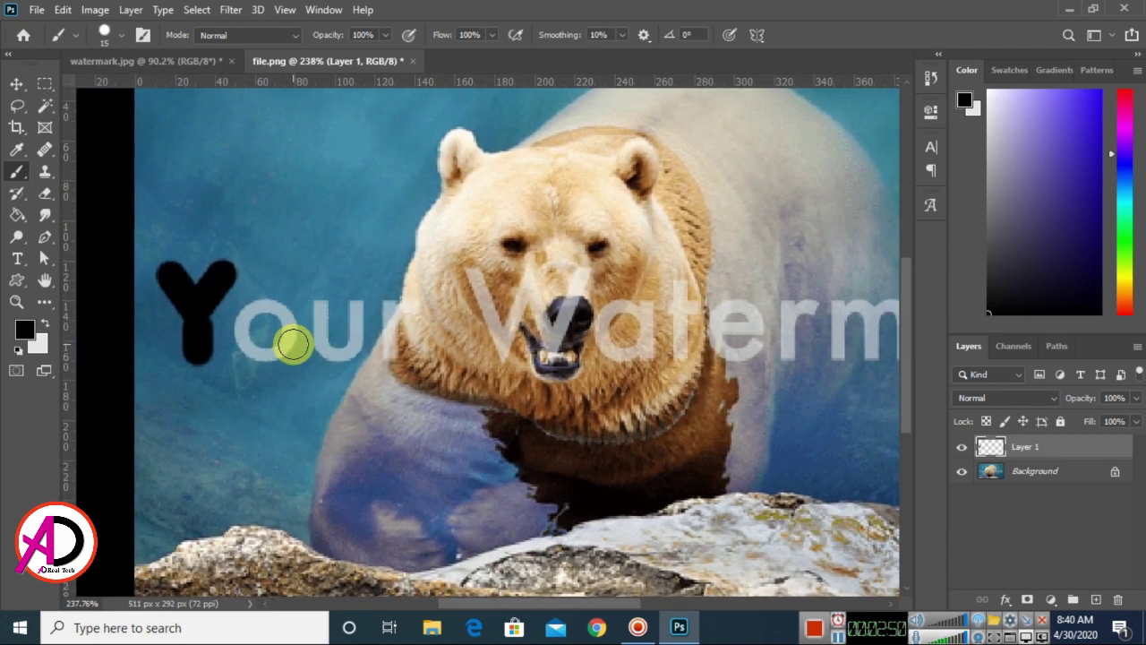
pyautogui.moveTo(290, 343)
pyautogui.mouseDown()
pyautogui.moveTo(261, 309)
pyautogui.moveTo(246, 325)
pyautogui.moveTo(246, 339)
pyautogui.moveTo(251, 354)
pyautogui.mouseUp()
# Step: Reduce the brush to 10 px and paint black over the letters "u" and "r" of "Your"
pyautogui.scroll(1, 318, 389)
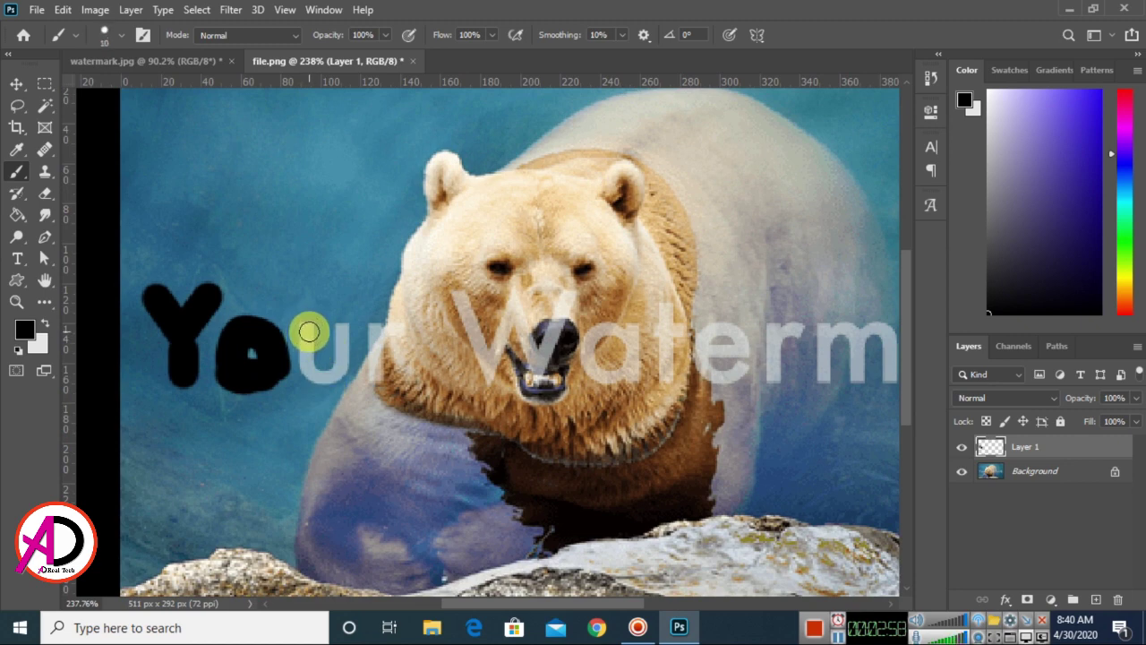
pyautogui.moveTo(306, 328); pyautogui.dragTo(306, 343)
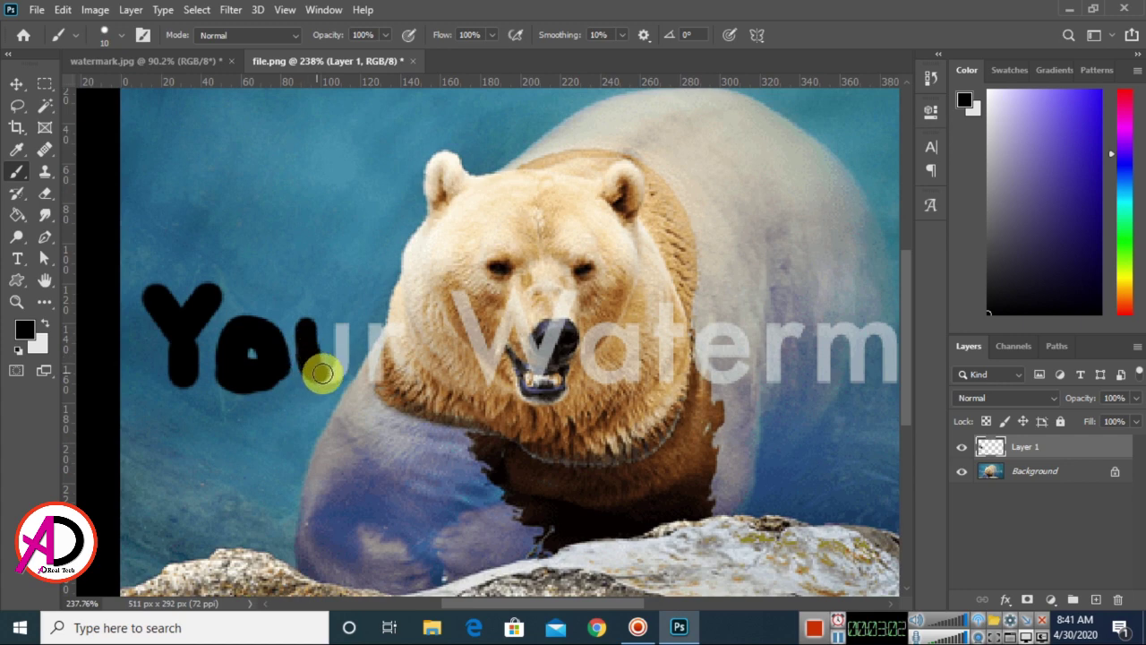
pyautogui.moveTo(339, 352); pyautogui.dragTo(340, 331)
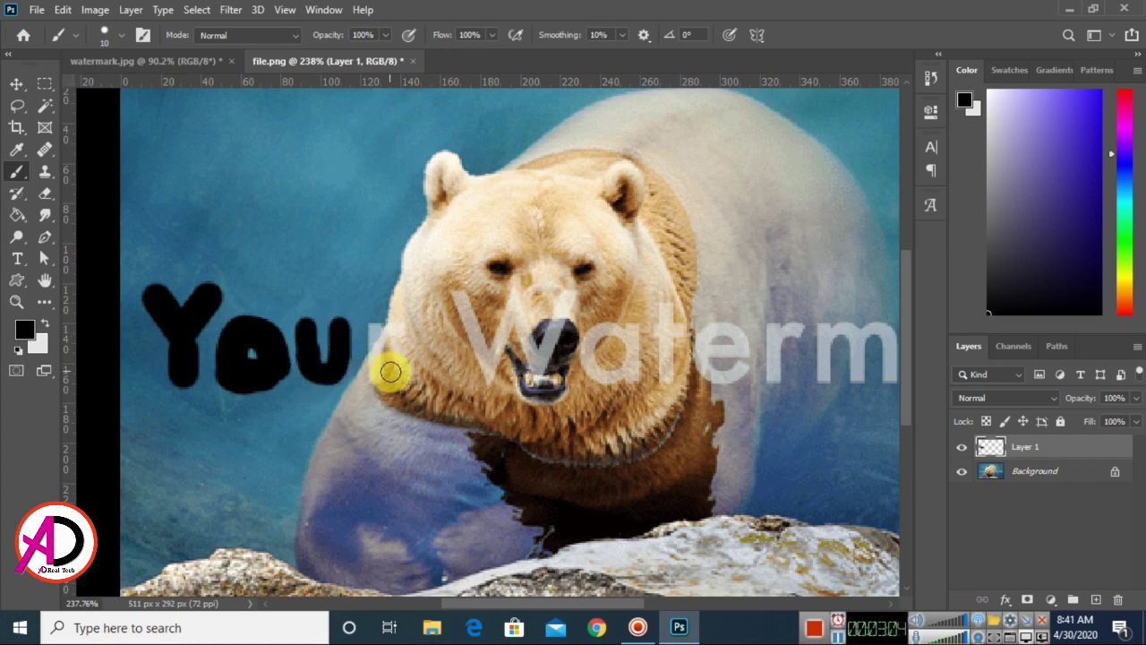
pyautogui.scroll(3, 417, 421)
pyautogui.moveTo(349, 255)
pyautogui.mouseDown()
pyautogui.moveTo(350, 349)
pyautogui.moveTo(383, 340)
pyautogui.mouseUp()
# Step: Cover the "W" of "Watermark" on the bear's face with connected straight black brush strokes
pyautogui.scroll(-5, 383, 340)
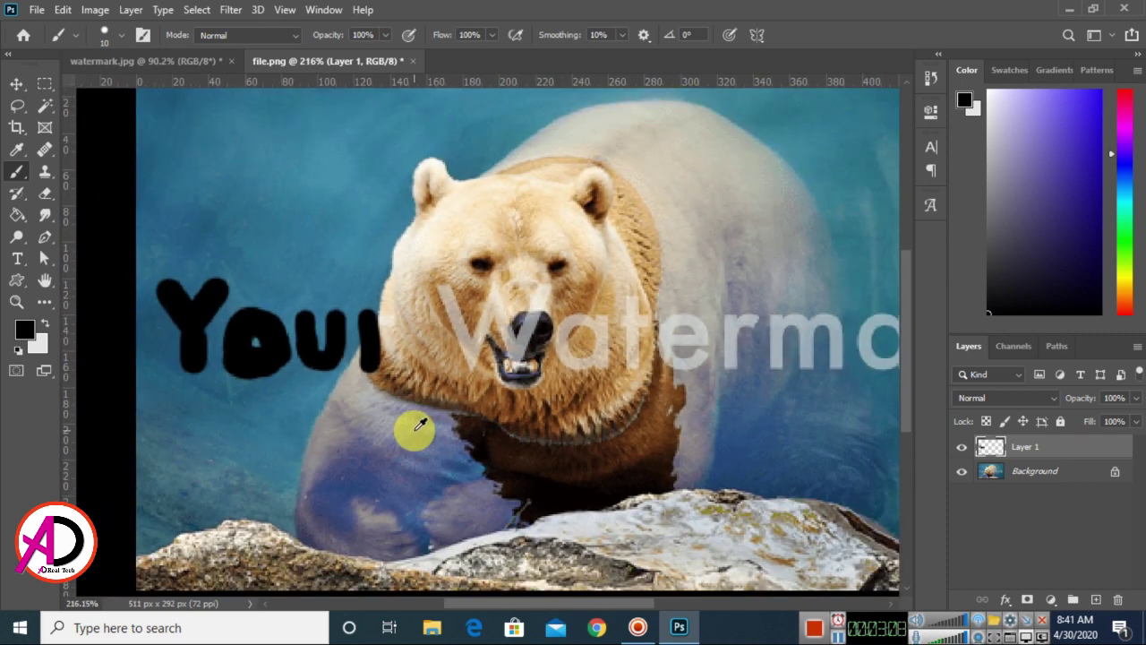
pyautogui.scroll(3, 417, 436)
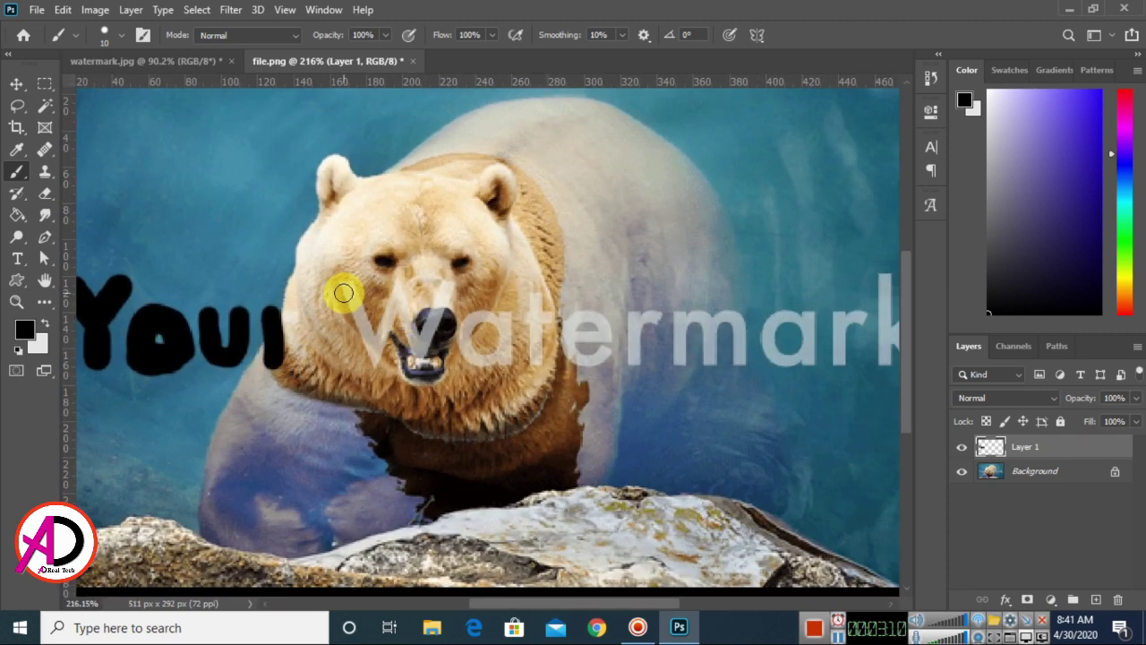
pyautogui.scroll(2, 376, 331)
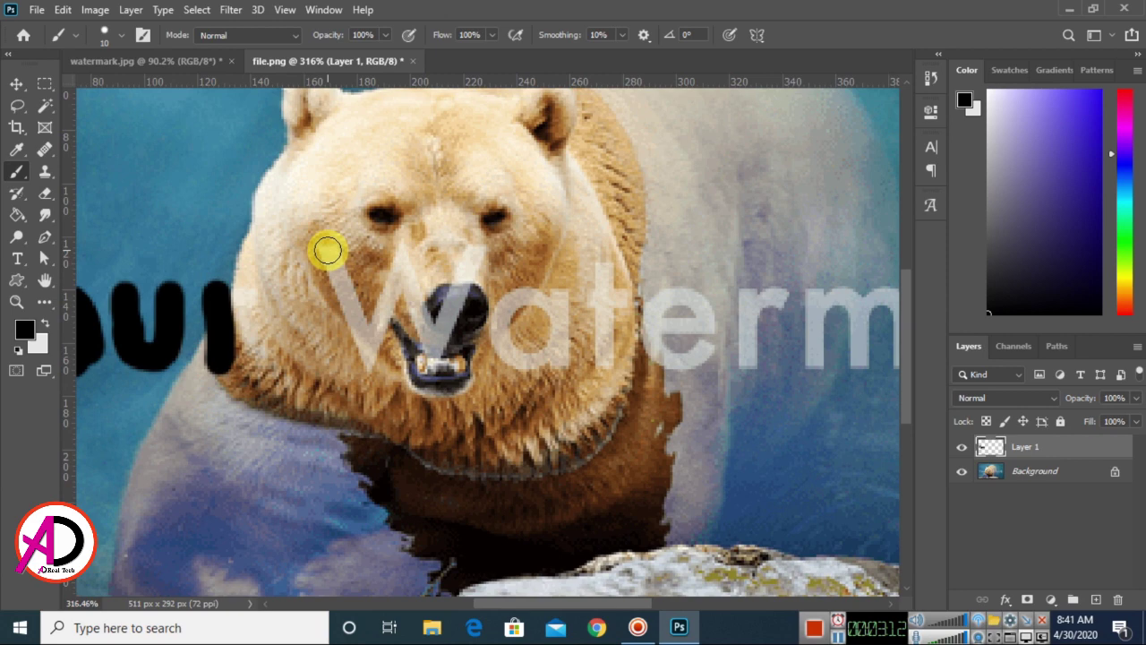
pyautogui.click(327, 250)
pyautogui.keyDown('shift'); pyautogui.click(372, 364); pyautogui.keyUp('shift')
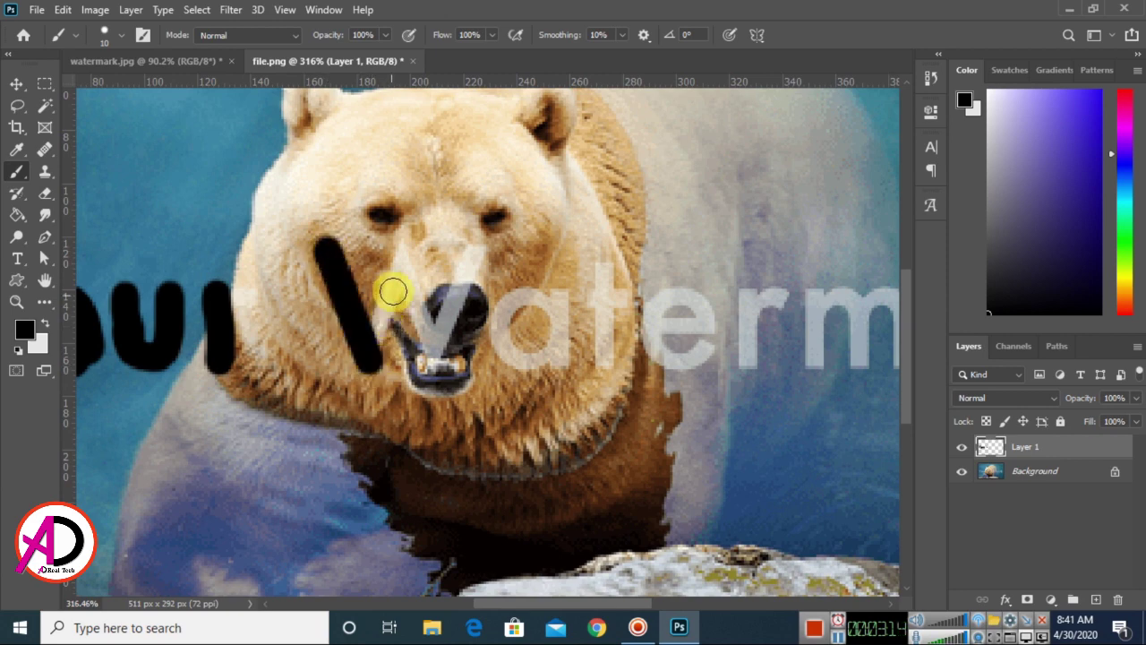
pyautogui.keyDown('shift'); pyautogui.click(402, 250); pyautogui.keyUp('shift')
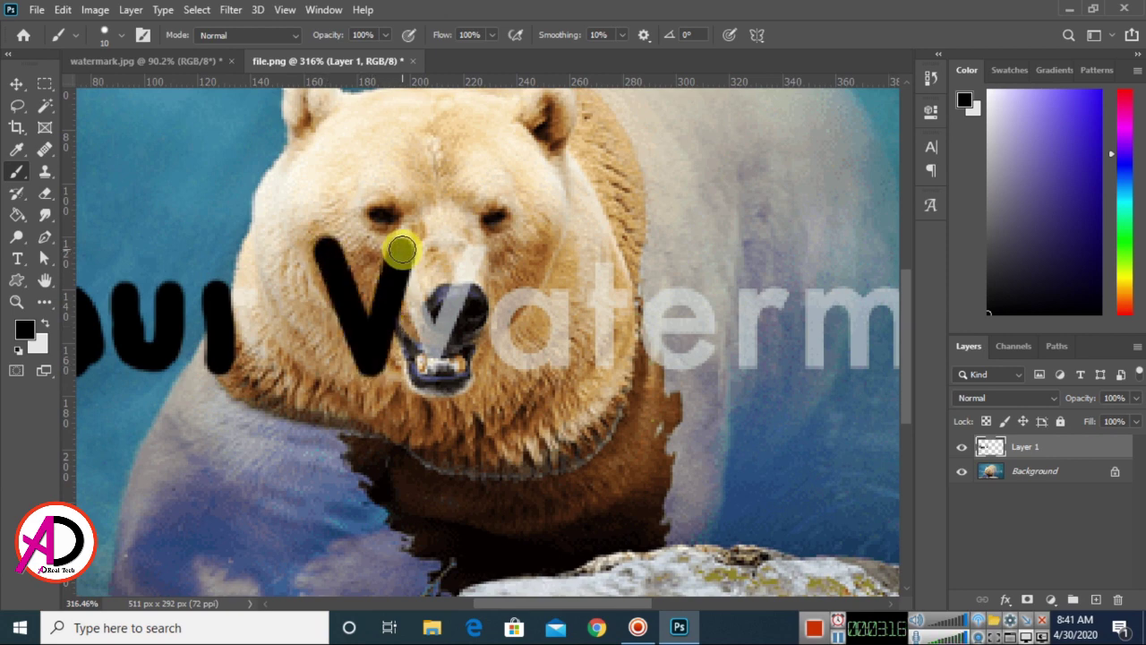
pyautogui.keyDown('shift'); pyautogui.click(430, 352); pyautogui.keyUp('shift')
pyautogui.keyDown('shift'); pyautogui.click(465, 288); pyautogui.keyUp('shift')
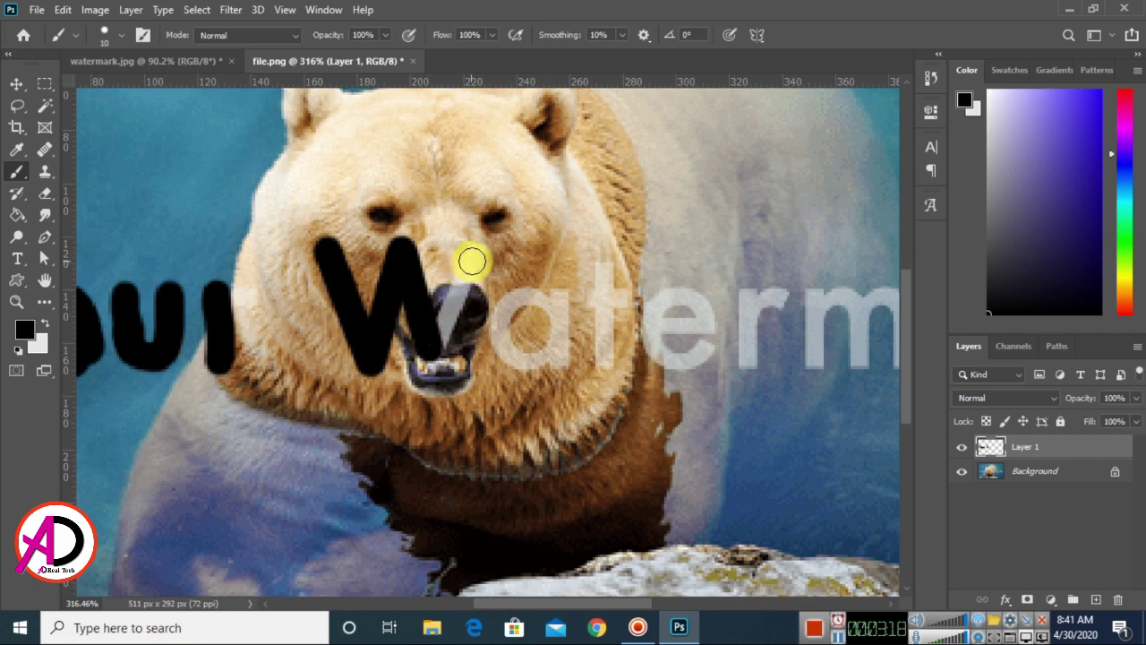
pyautogui.keyDown('shift'); pyautogui.click(471, 261); pyautogui.keyUp('shift')
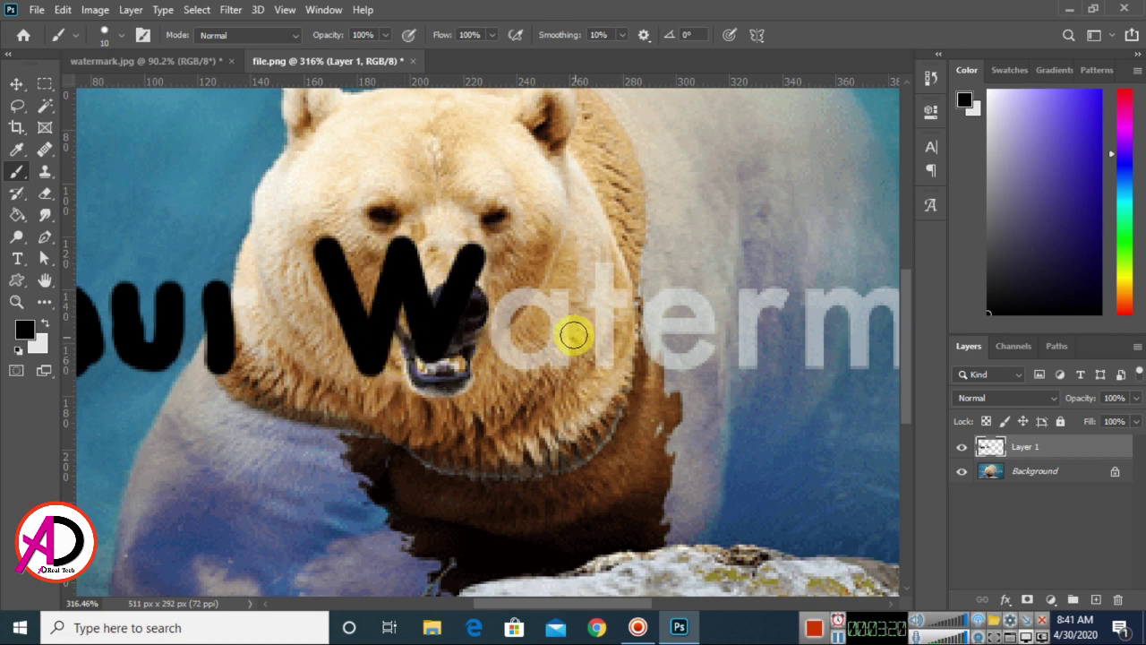
# Step: Paint black over the letters "aterm" of "Watermark" with the 10 px brush
pyautogui.moveTo(562, 311)
pyautogui.mouseDown()
pyautogui.moveTo(519, 295)
pyautogui.moveTo(501, 313)
pyautogui.moveTo(519, 352)
pyautogui.moveTo(545, 361)
pyautogui.moveTo(557, 302)
pyautogui.moveTo(559, 369)
pyautogui.mouseUp()
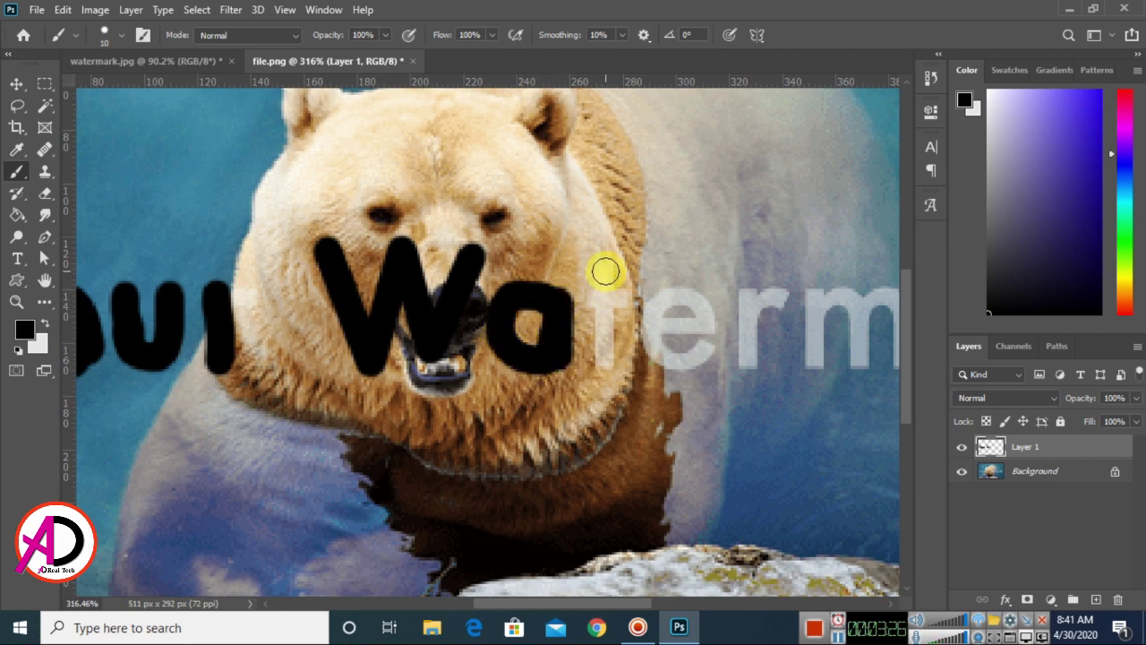
pyautogui.click(605, 270)
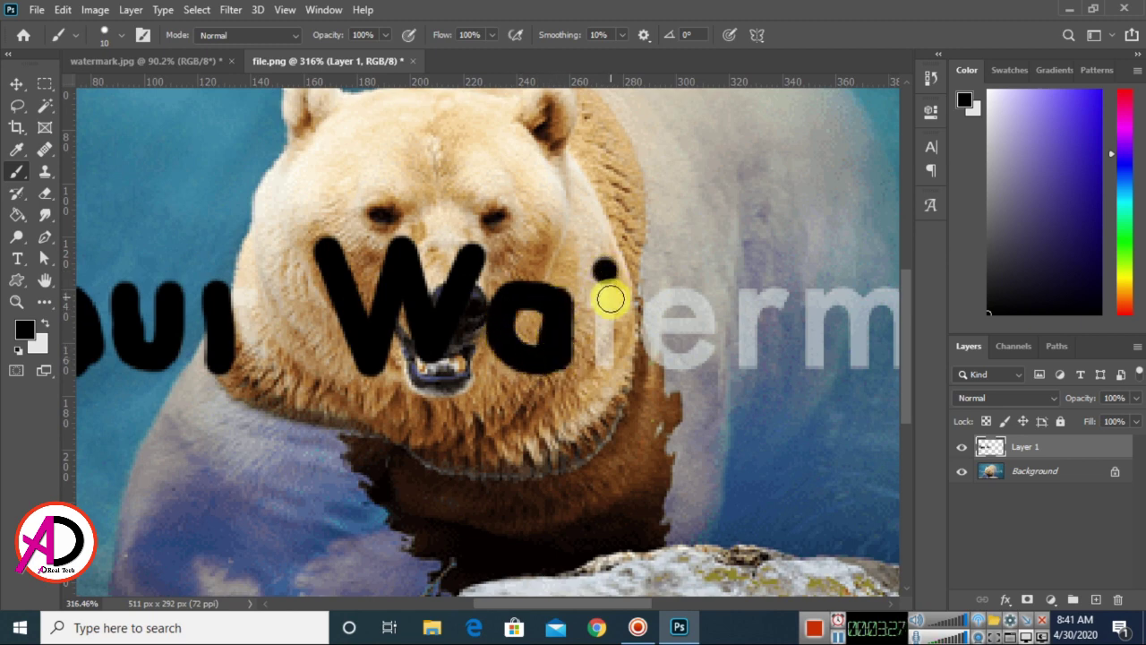
pyautogui.keyDown('shift'); pyautogui.click(606, 365); pyautogui.keyUp('shift')
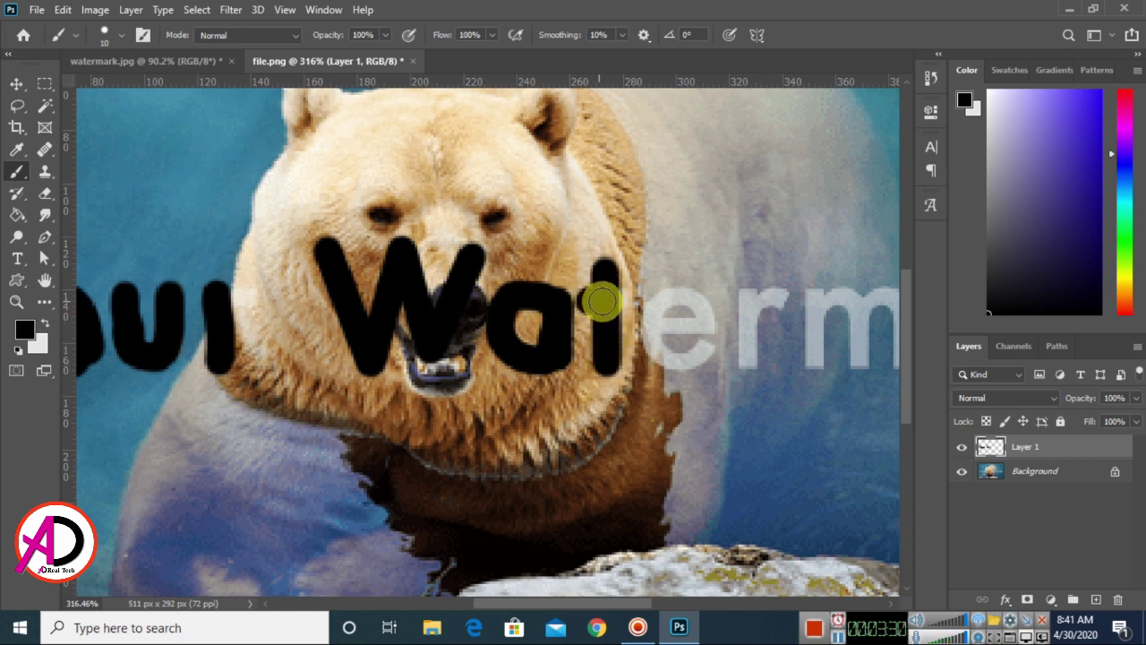
pyautogui.moveTo(706, 328)
pyautogui.mouseDown()
pyautogui.moveTo(681, 293)
pyautogui.moveTo(650, 328)
pyautogui.moveTo(687, 359)
pyautogui.moveTo(688, 334)
pyautogui.moveTo(671, 323)
pyautogui.moveTo(689, 323)
pyautogui.mouseUp()
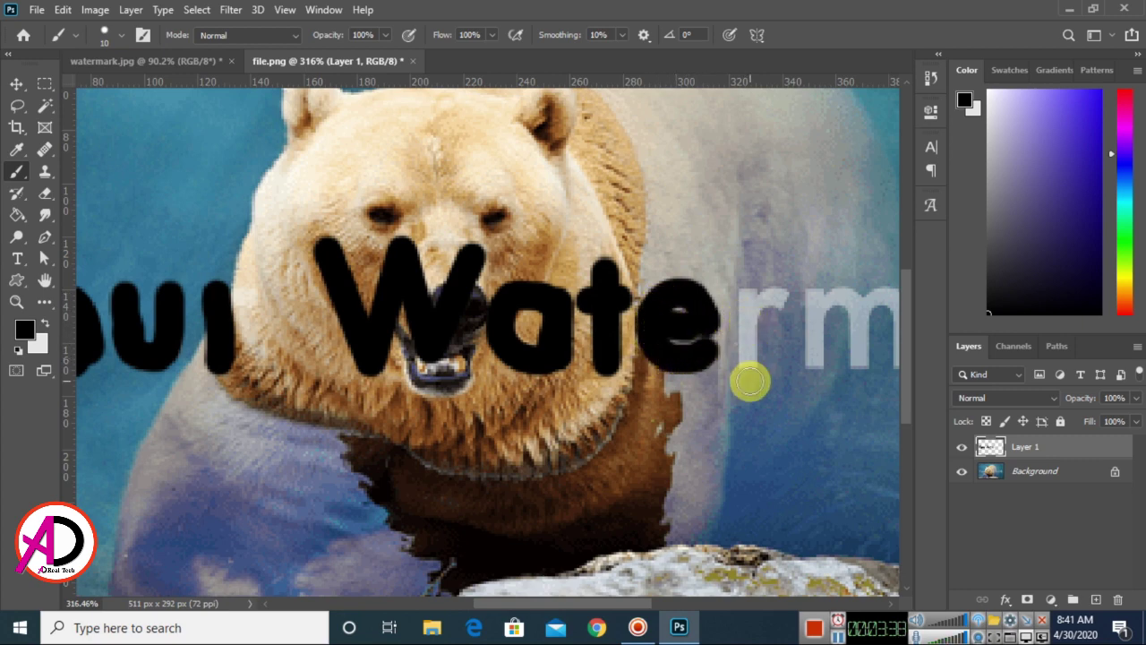
pyautogui.moveTo(746, 364)
pyautogui.mouseDown()
pyautogui.moveTo(747, 298)
pyautogui.moveTo(780, 296)
pyautogui.moveTo(820, 383)
pyautogui.moveTo(597, 433)
pyautogui.moveTo(571, 419)
pyautogui.moveTo(571, 328)
pyautogui.moveTo(610, 333)
pyautogui.moveTo(616, 397)
pyautogui.moveTo(625, 339)
pyautogui.moveTo(654, 335)
pyautogui.moveTo(671, 409)
pyautogui.mouseUp()
# Step: Paint black over the second "a" and the second "r" of "Watermark"
pyautogui.hscroll(4, 532, 430)
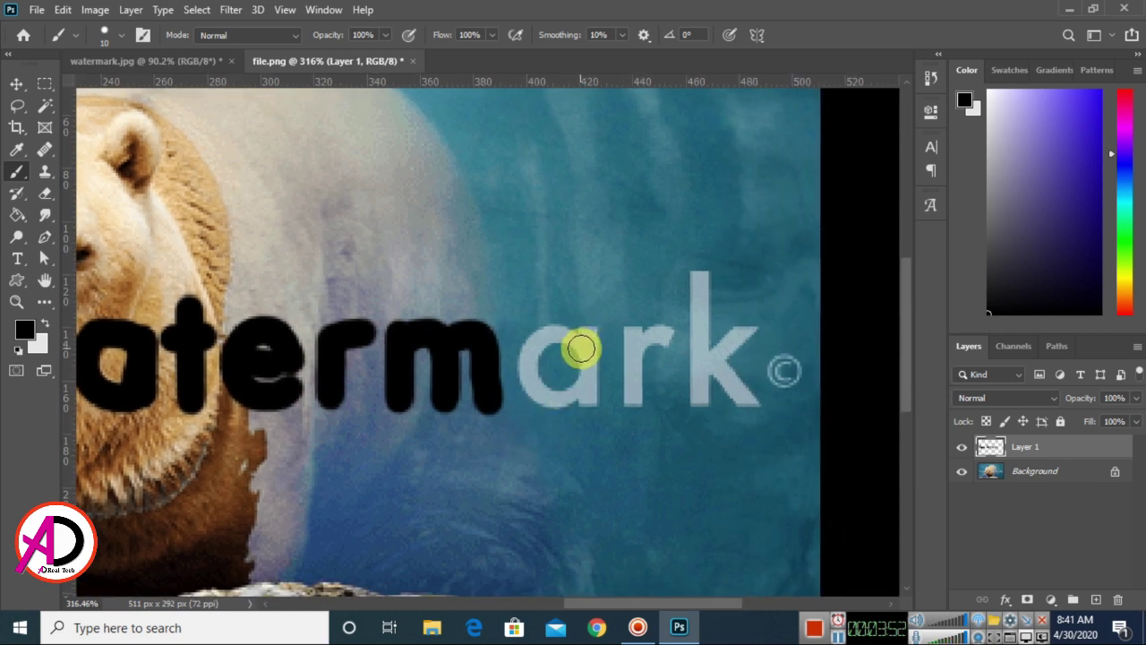
pyautogui.moveTo(591, 352)
pyautogui.mouseDown()
pyautogui.moveTo(576, 332)
pyautogui.moveTo(542, 328)
pyautogui.moveTo(527, 350)
pyautogui.moveTo(530, 383)
pyautogui.moveTo(573, 394)
pyautogui.moveTo(587, 340)
pyautogui.moveTo(588, 404)
pyautogui.moveTo(590, 345)
pyautogui.mouseUp()
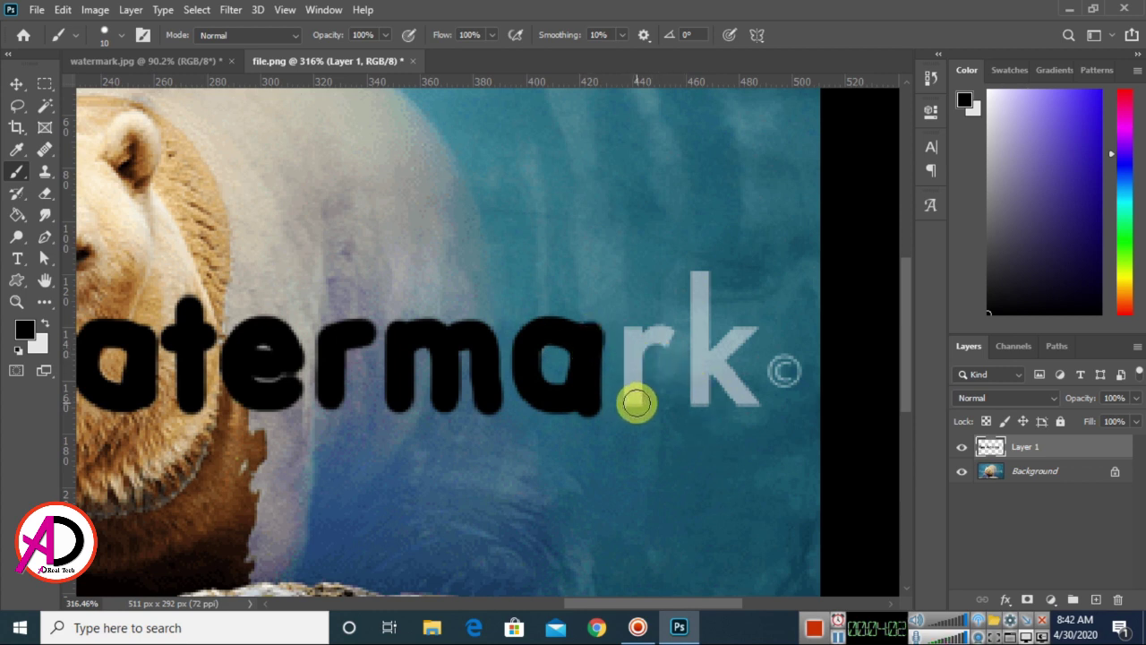
pyautogui.moveTo(631, 401)
pyautogui.mouseDown()
pyautogui.moveTo(630, 330)
pyautogui.moveTo(632, 347)
pyautogui.moveTo(669, 333)
pyautogui.mouseUp()
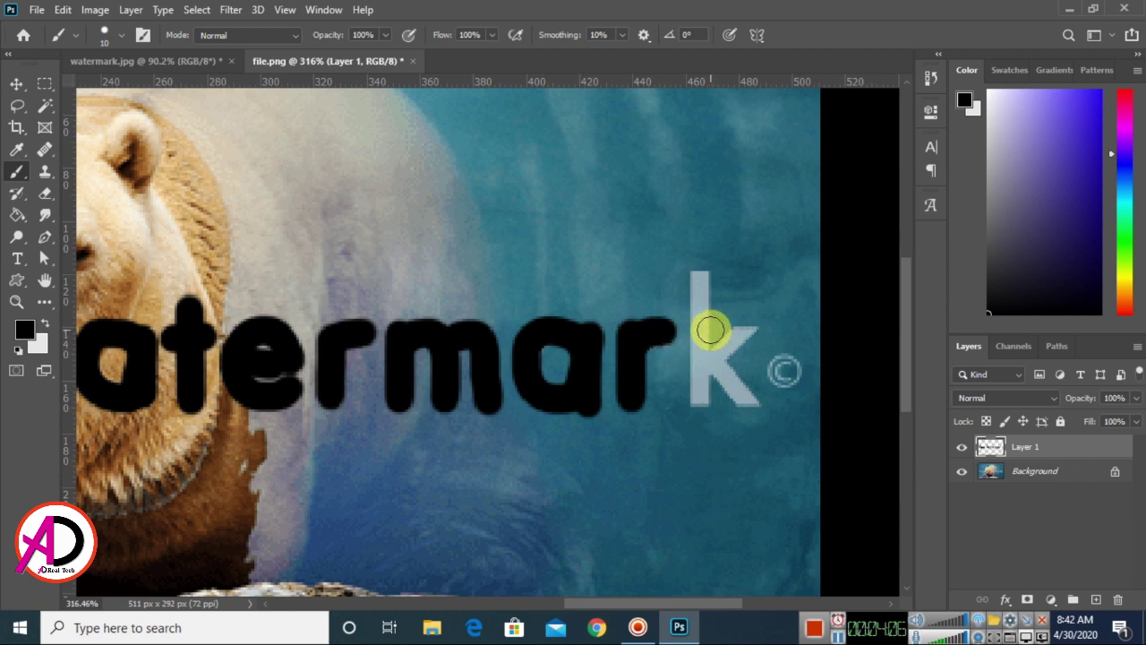
# Step: Paint black over the final "k" of "Watermark" and the © symbol beside it
pyautogui.click(701, 276)
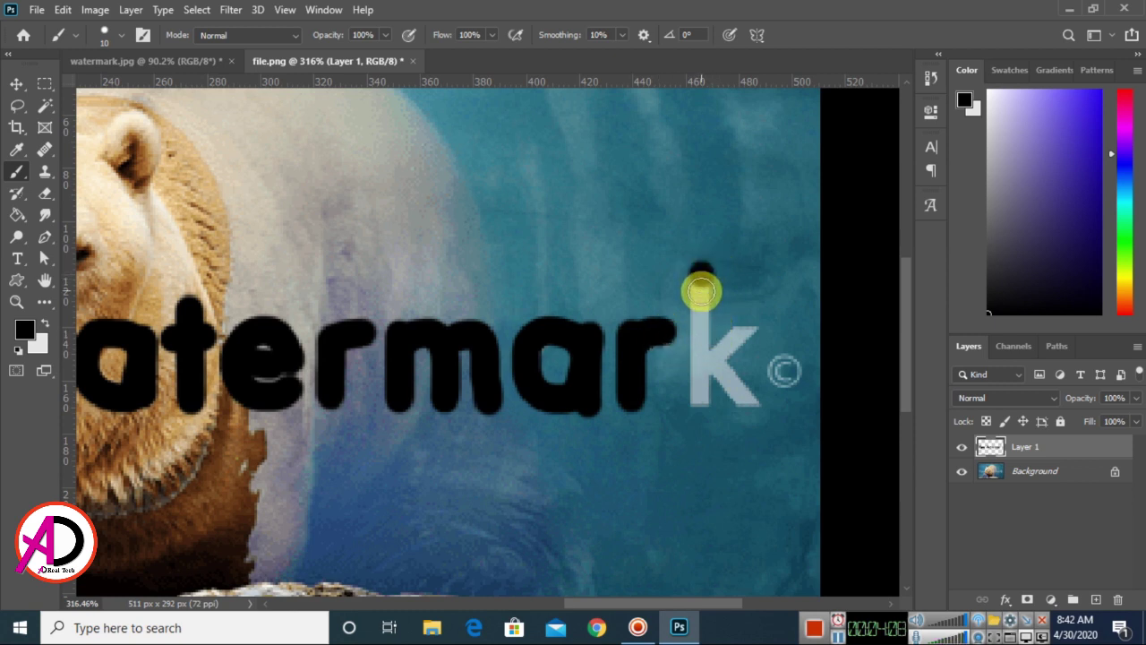
pyautogui.keyDown('shift'); pyautogui.click(699, 405); pyautogui.keyUp('shift')
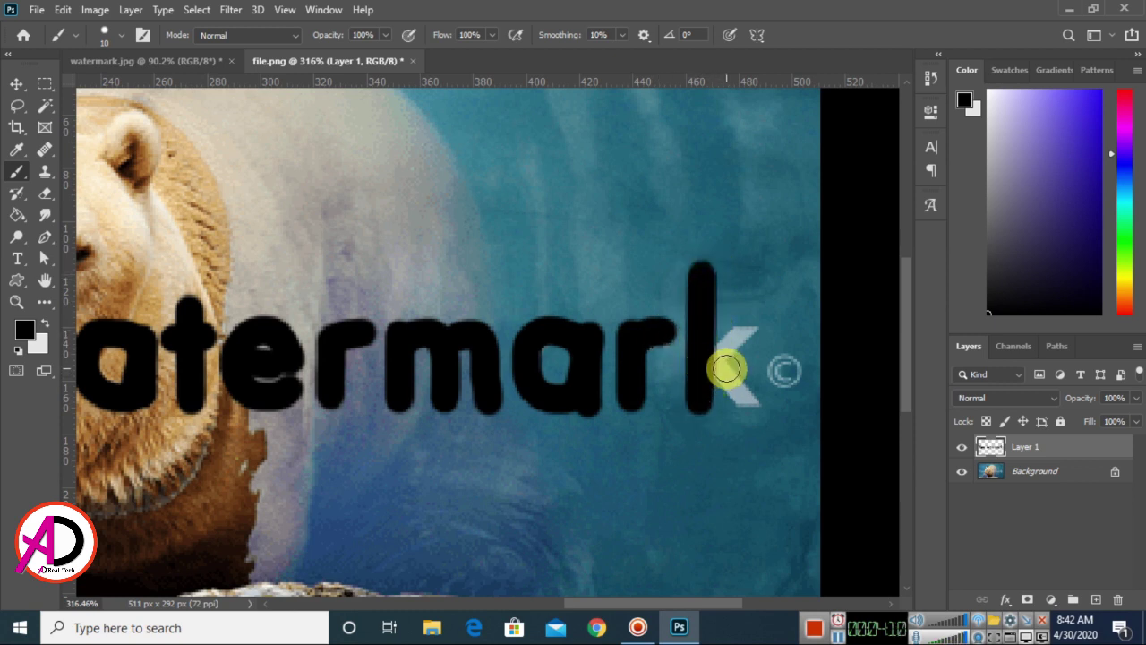
pyautogui.moveTo(719, 358); pyautogui.dragTo(747, 328)
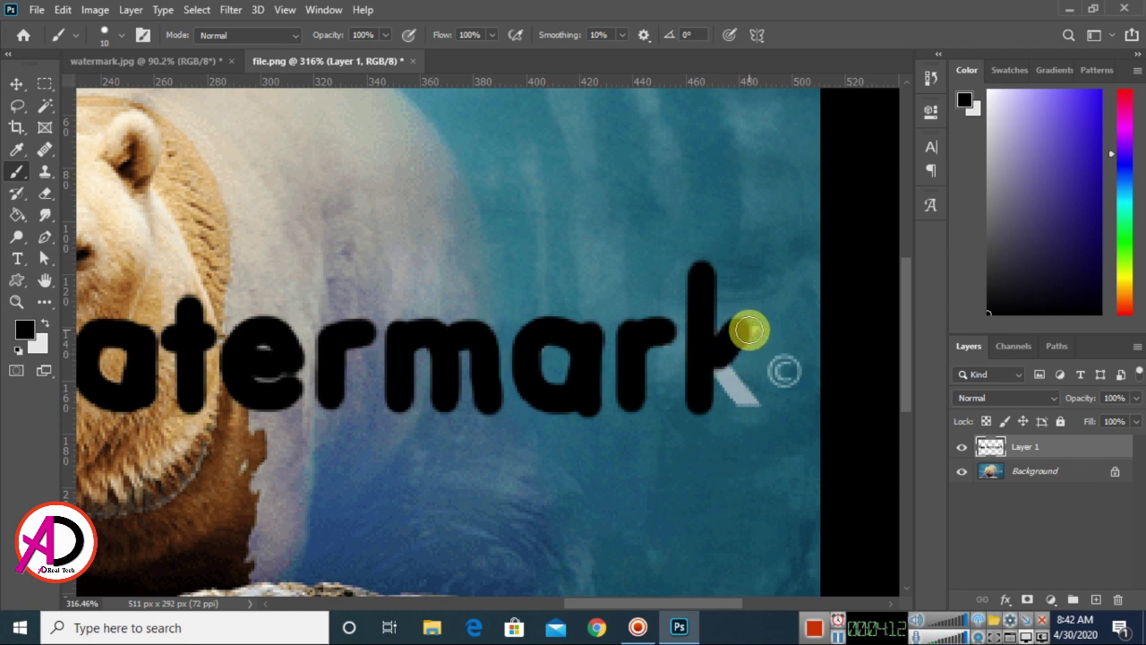
pyautogui.moveTo(722, 368); pyautogui.dragTo(739, 403)
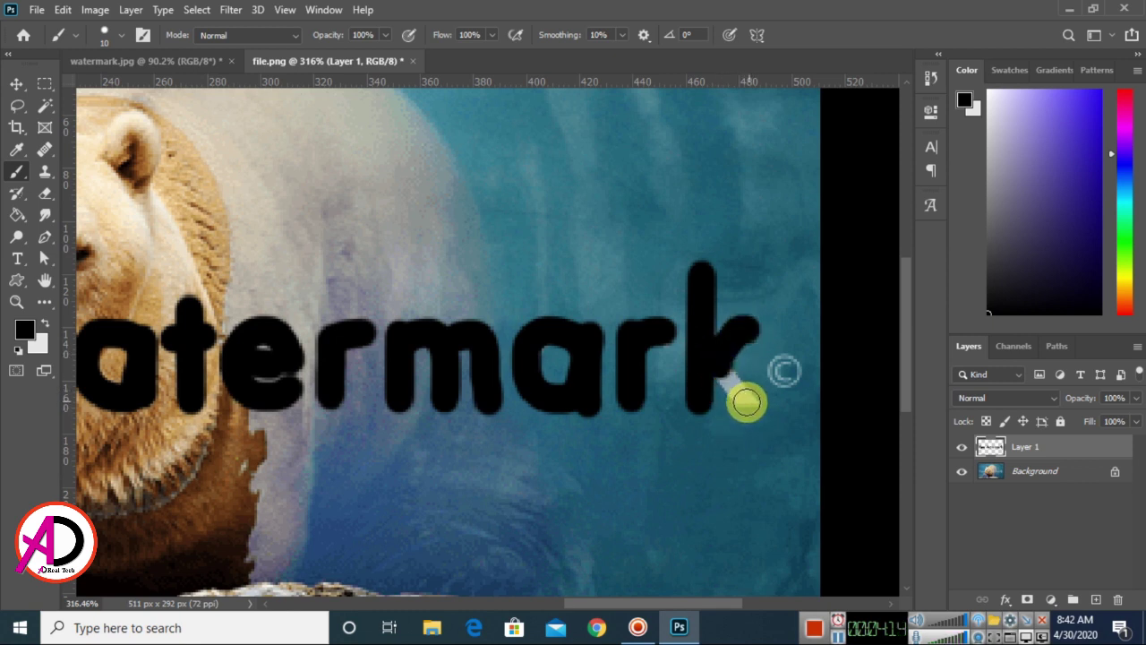
pyautogui.hscroll(3, 801, 376)
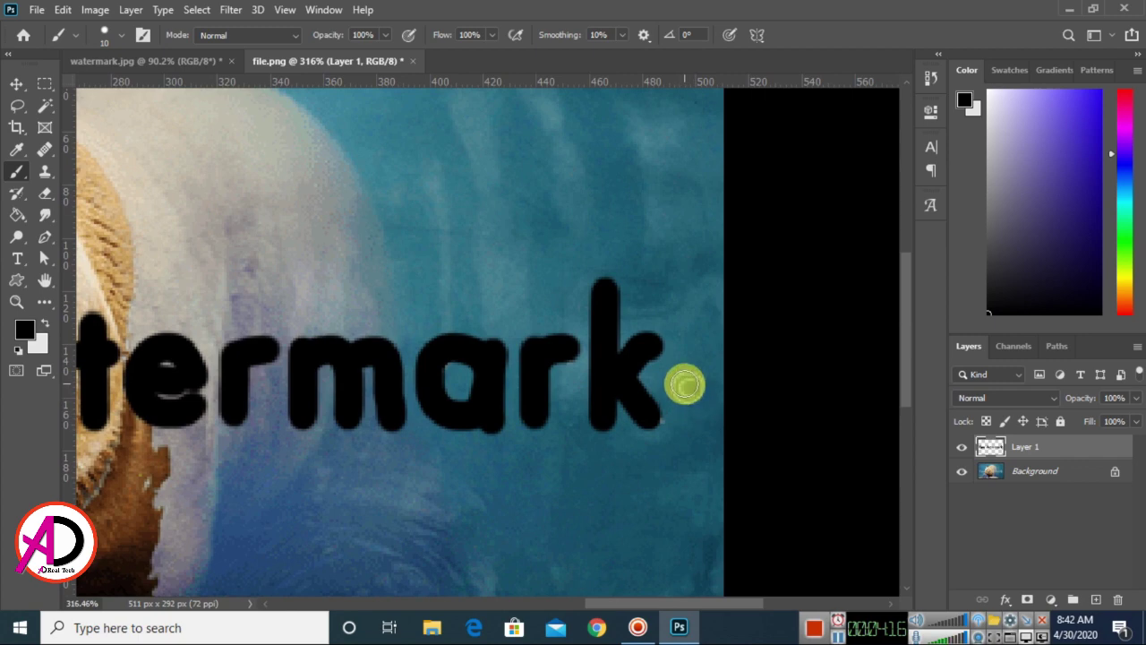
pyautogui.moveTo(685, 385); pyautogui.dragTo(692, 390)
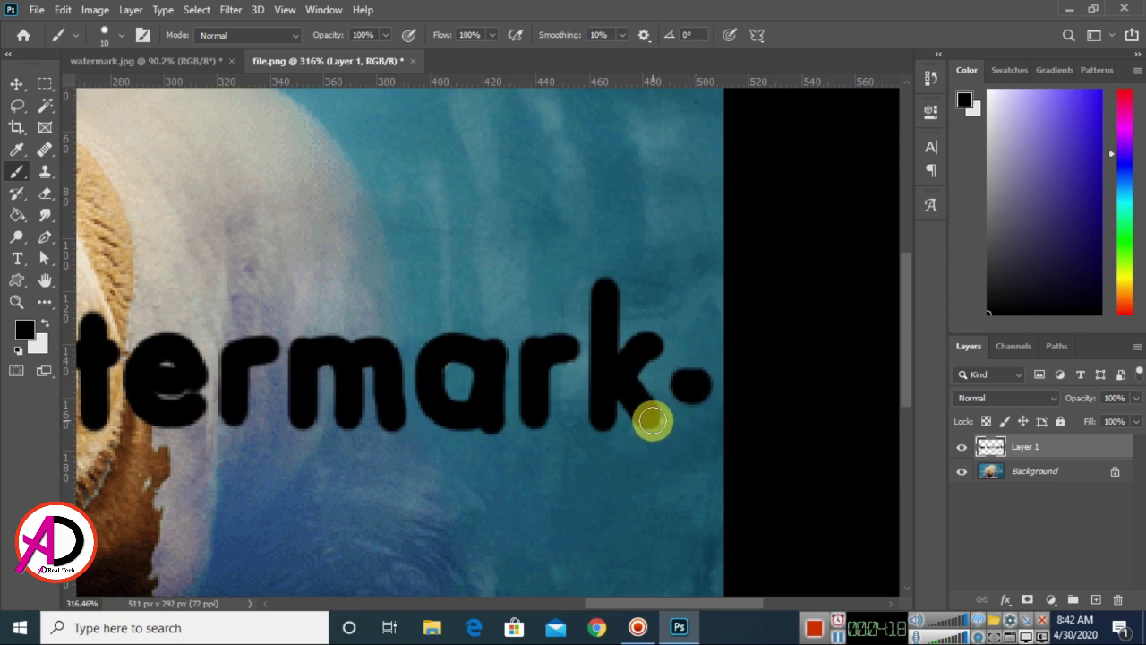
# Step: Load the painted letters of Layer 1 as a selection, and hide Layer 1 to work on the Background layer
pyautogui.scroll(-5, 555, 439)
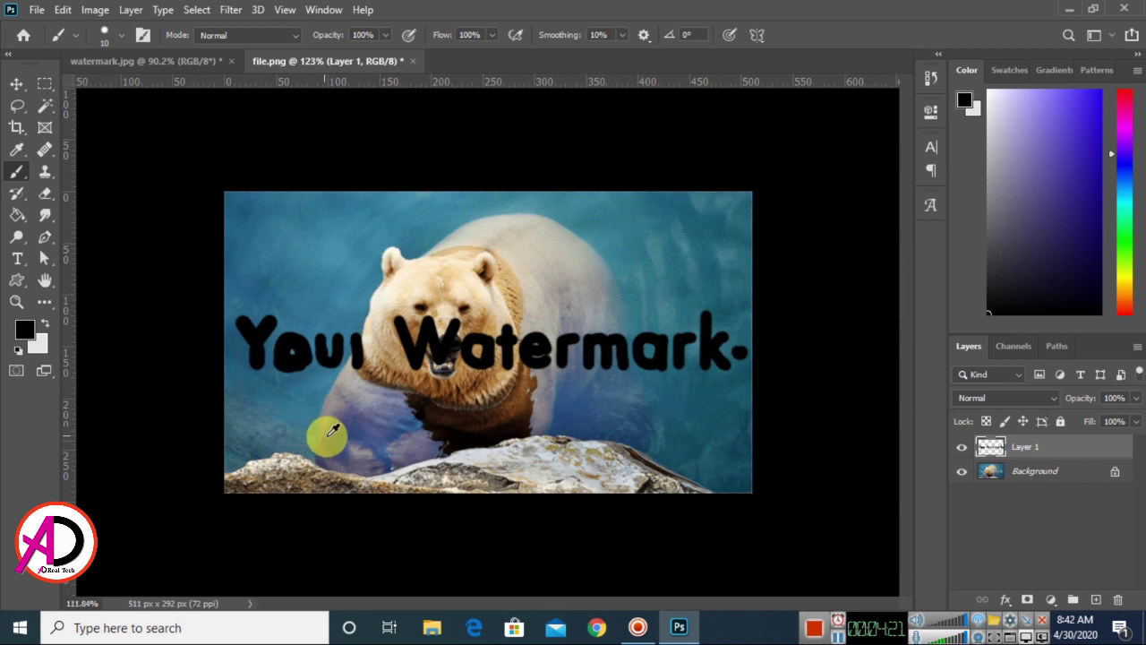
pyautogui.scroll(1, 326, 433)
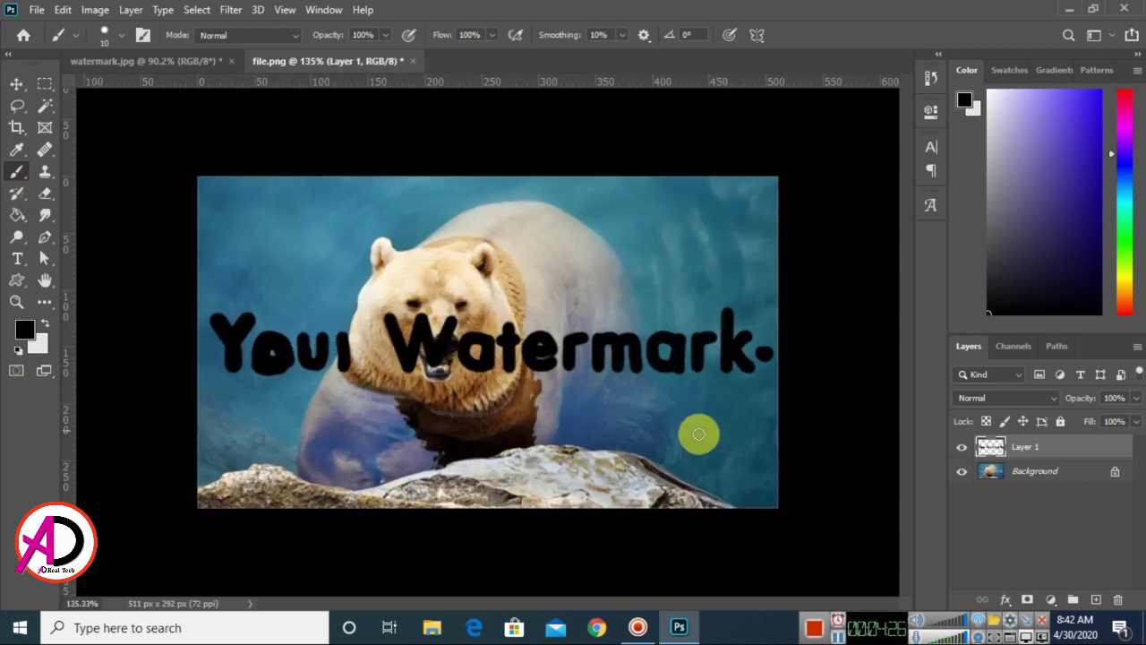
pyautogui.keyDown('ctrl'); pyautogui.click(996, 447); pyautogui.keyUp('ctrl')
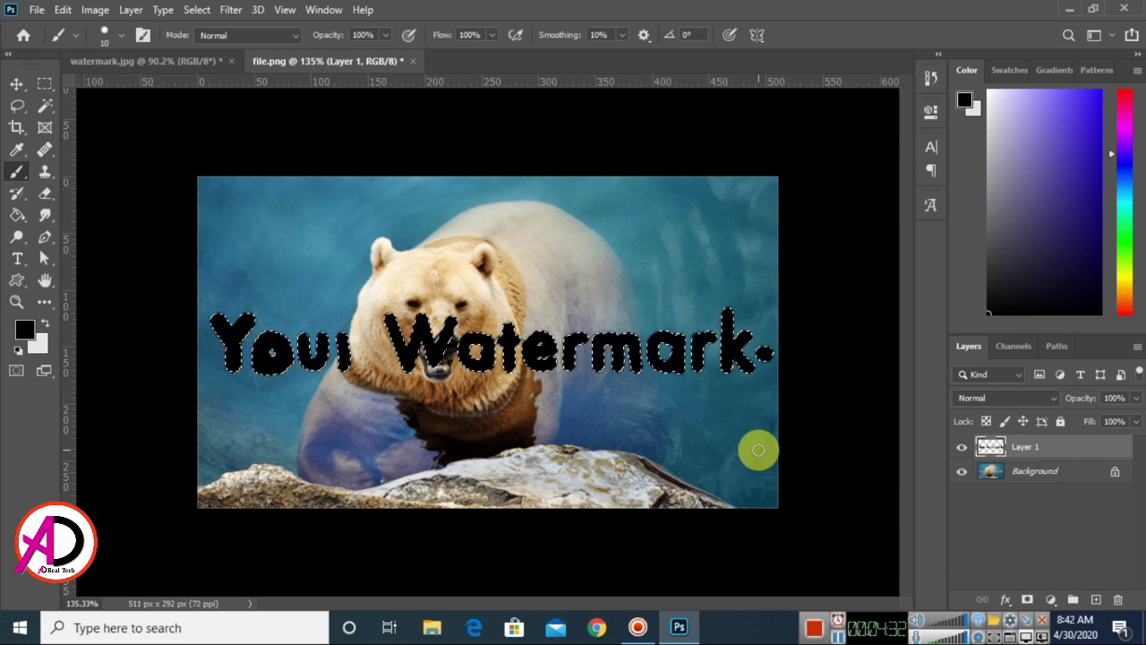
pyautogui.click(961, 449)
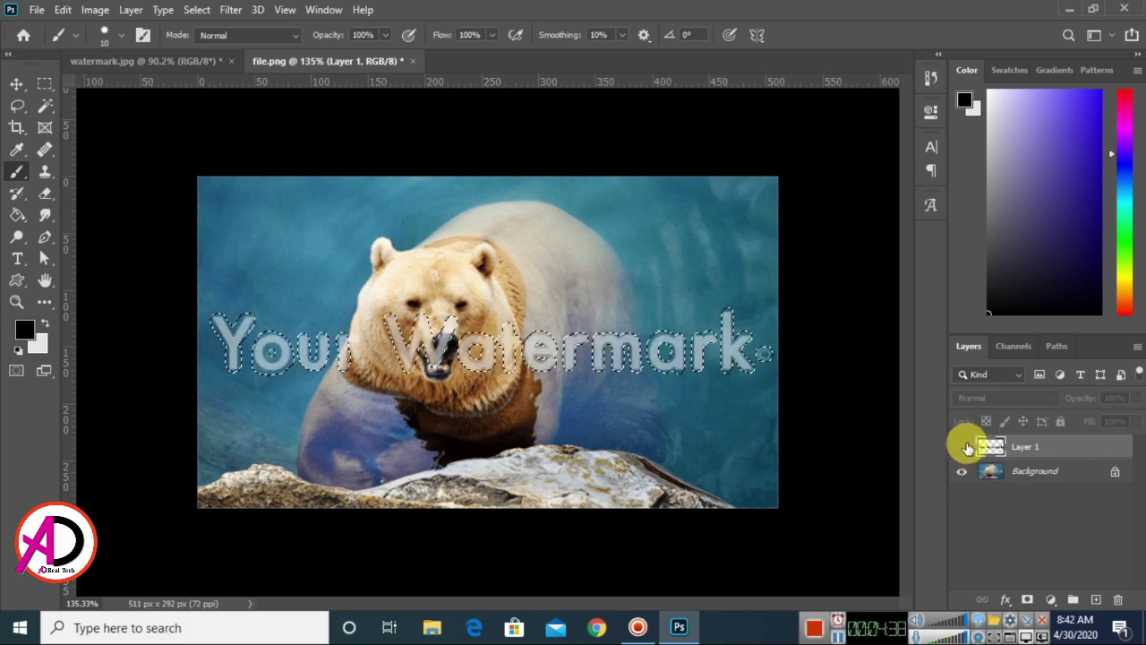
pyautogui.click(1045, 474)
pyautogui.click(64, 11)
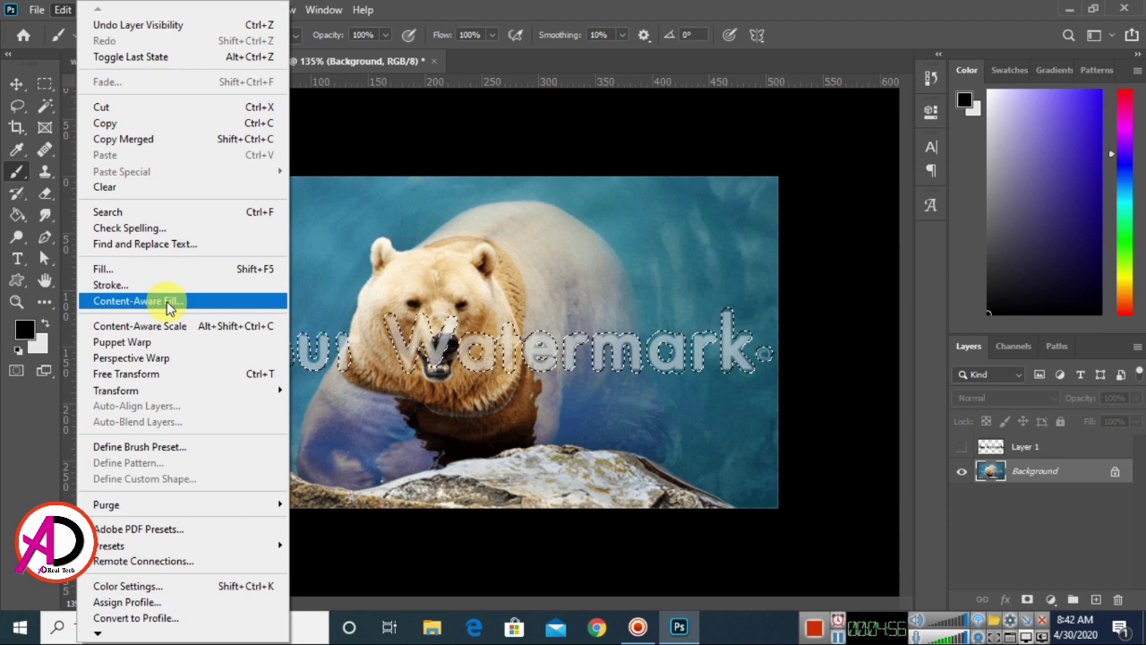
pyautogui.click(140, 267)
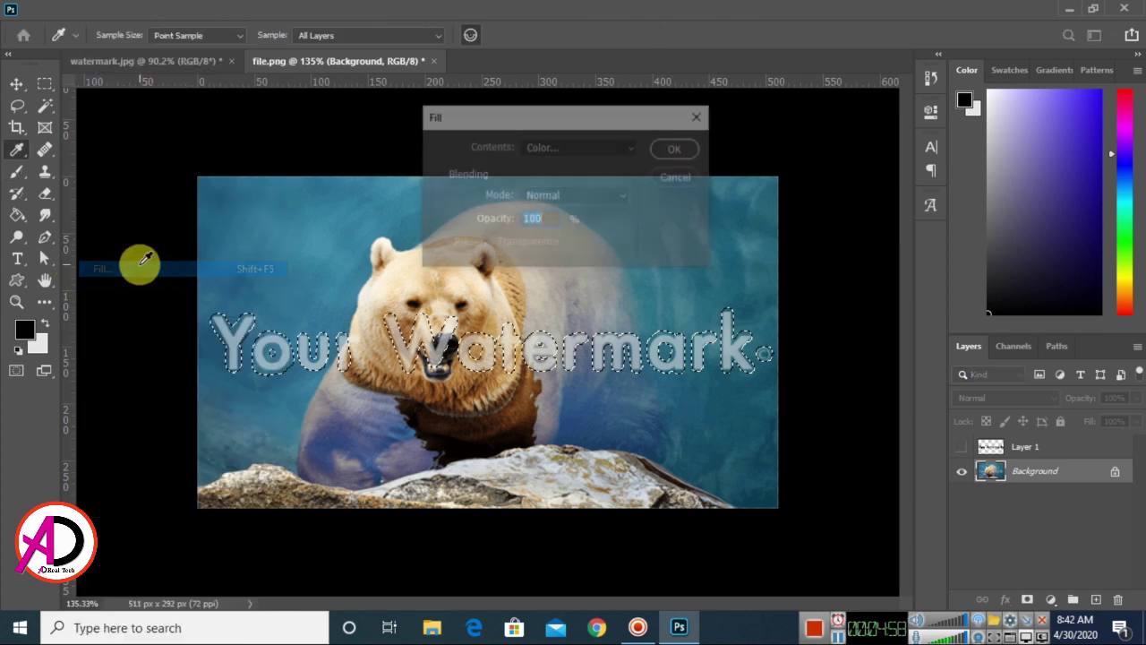
pyautogui.click(632, 148)
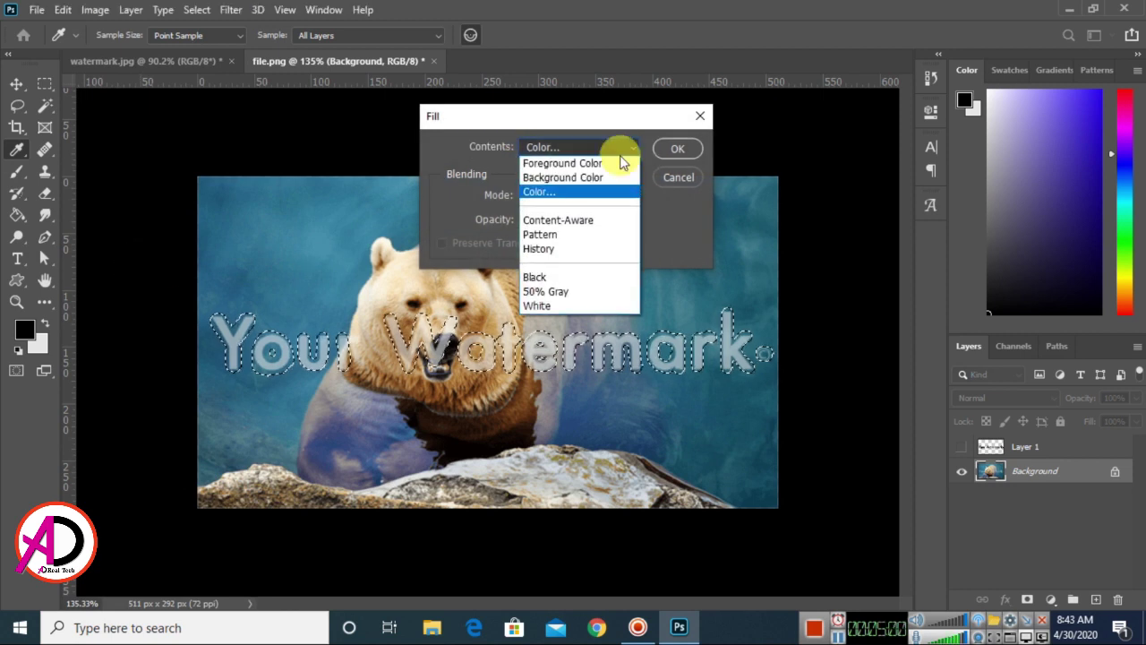
pyautogui.click(532, 220)
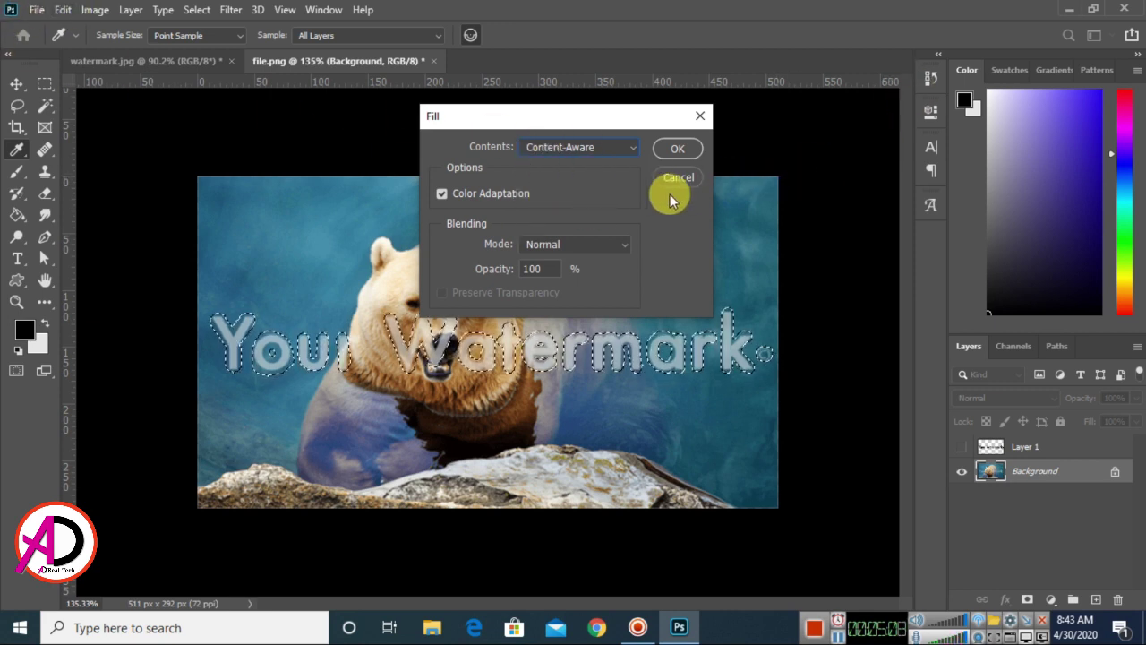
pyautogui.click(678, 150)
pyautogui.press('b')
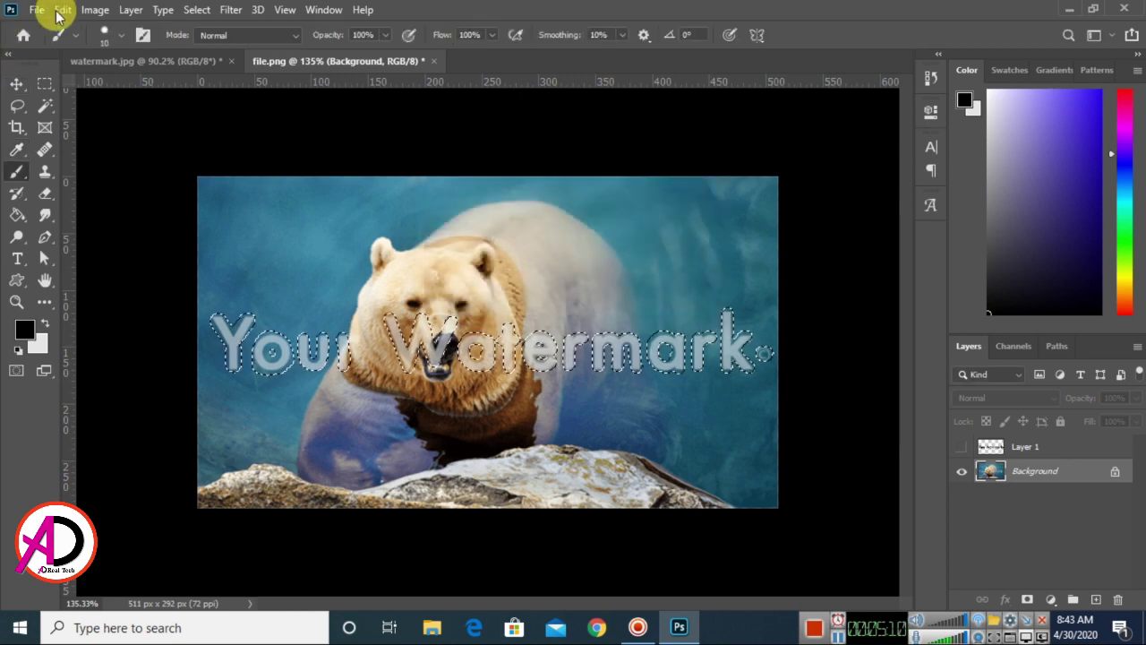
# Step: Replace the selected watermark letters using Content-Aware Fill with Auto sampling and output to a new layer, and clear the selection
pyautogui.click(63, 10)
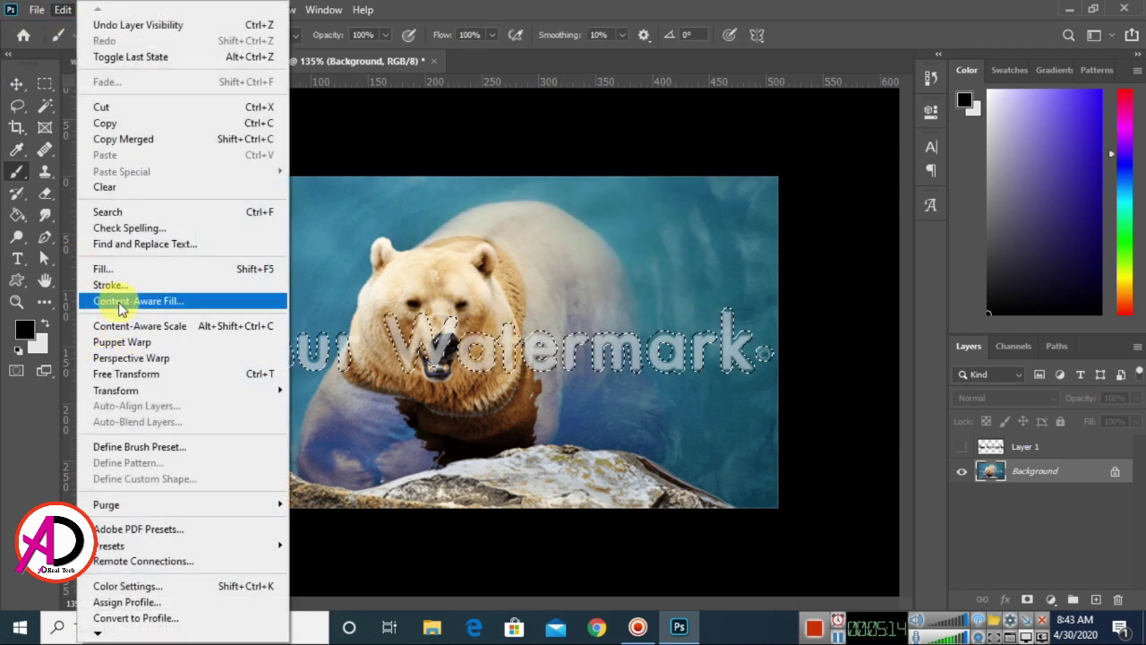
pyautogui.click(168, 309)
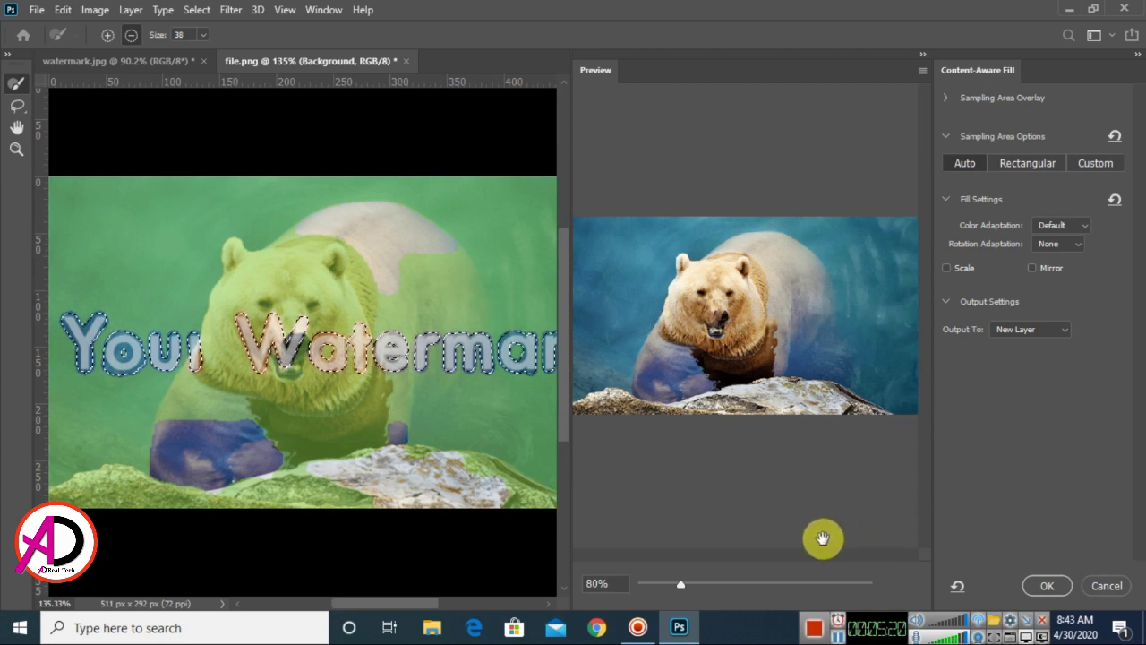
pyautogui.moveTo(680, 582); pyautogui.dragTo(672, 581)
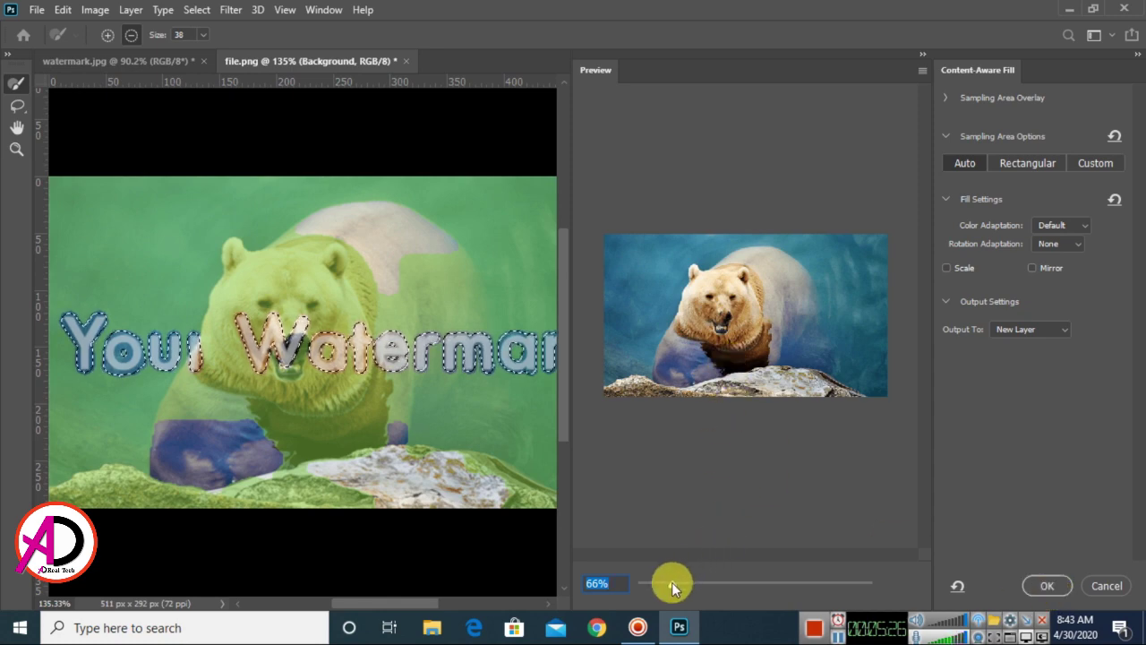
pyautogui.moveTo(671, 582); pyautogui.dragTo(732, 580)
pyautogui.moveTo(756, 574); pyautogui.dragTo(684, 586)
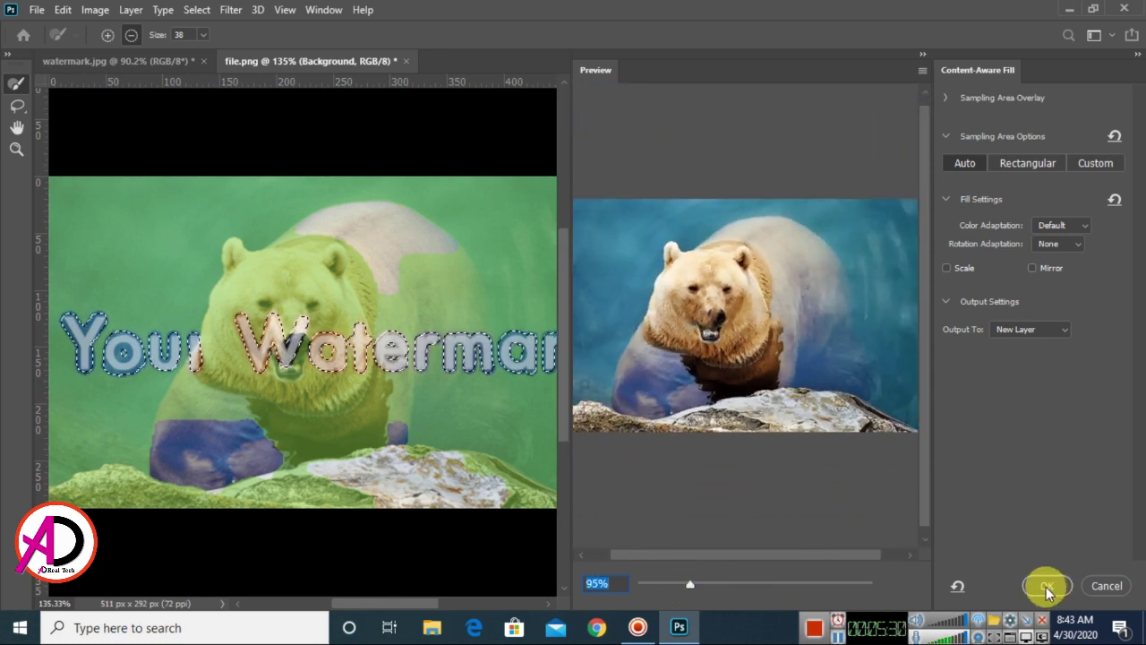
pyautogui.click(1049, 586)
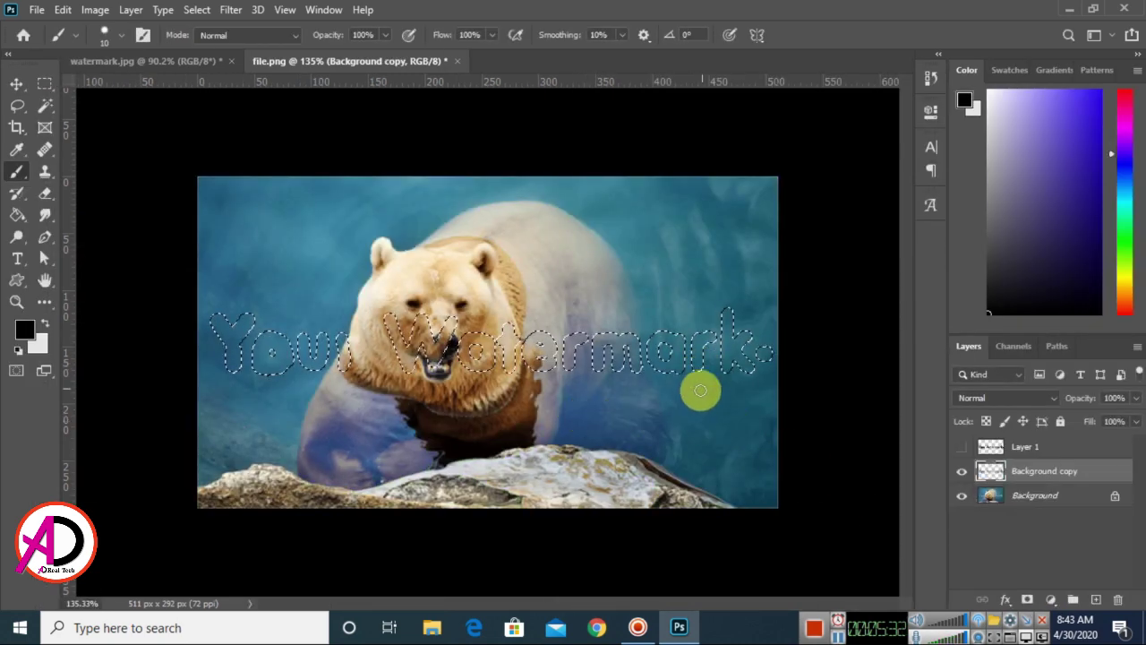
pyautogui.hotkey('ctrl', 'd')
# Step: Examine the filled areas around the bear's face, nose and neck for leftover artifacts
pyautogui.scroll(3, 545, 402)
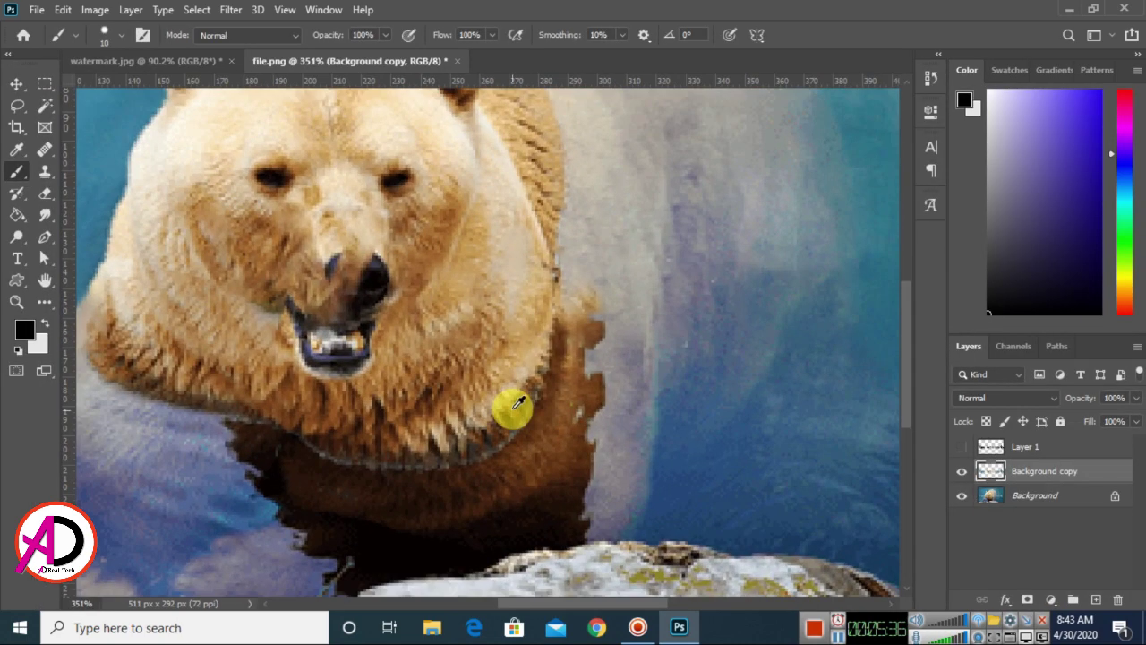
pyautogui.scroll(2, 379, 350)
pyautogui.scroll(-4, 537, 397)
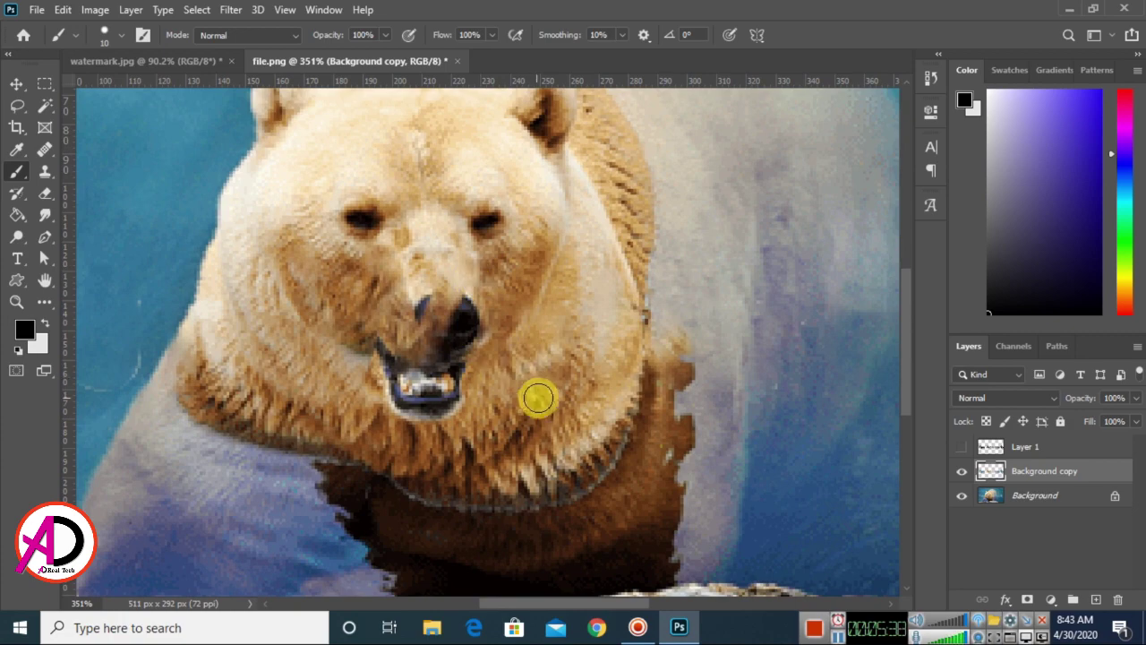
pyautogui.scroll(1, 260, 410)
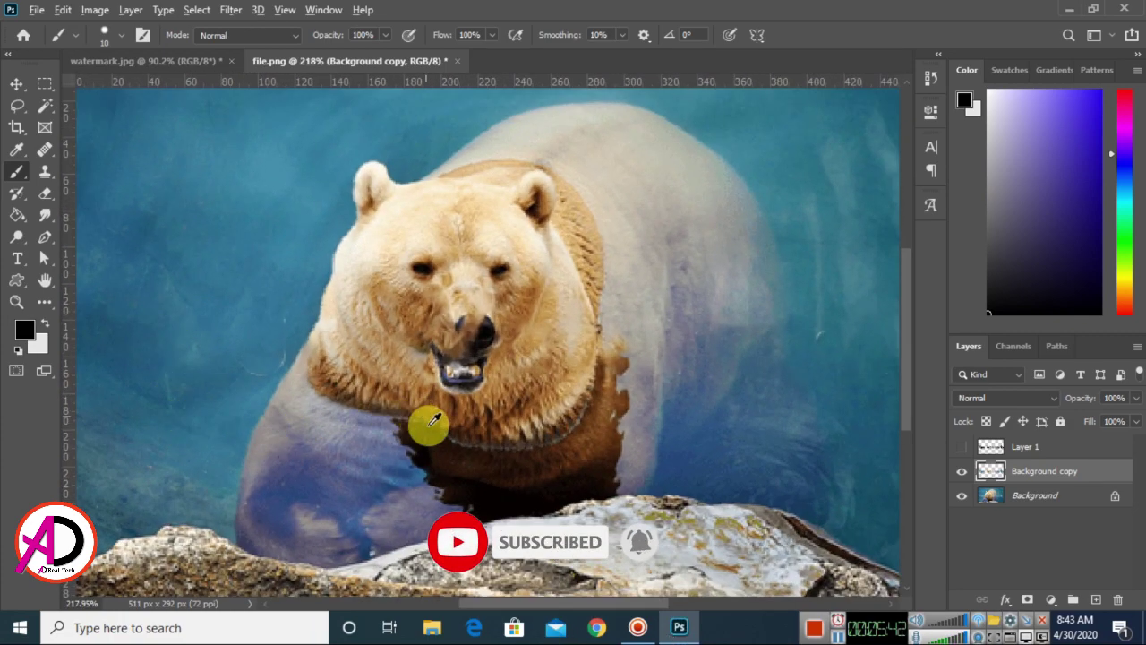
pyautogui.scroll(-2, 493, 475)
pyautogui.scroll(1, 542, 481)
pyautogui.scroll(2, 543, 481)
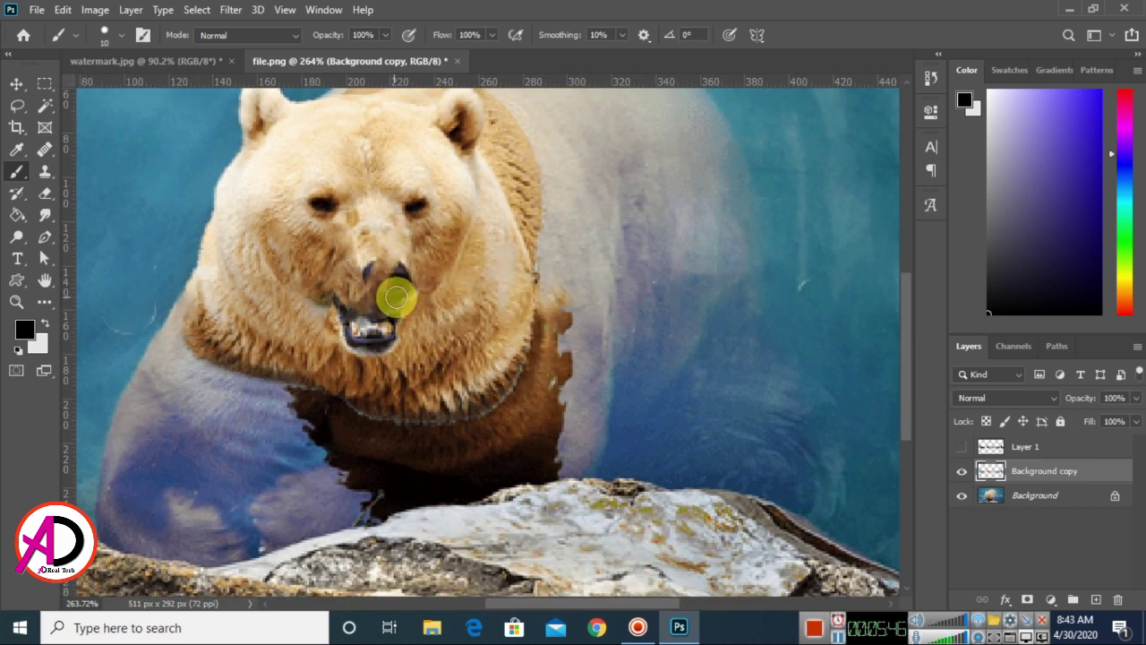
pyautogui.scroll(2, 396, 296)
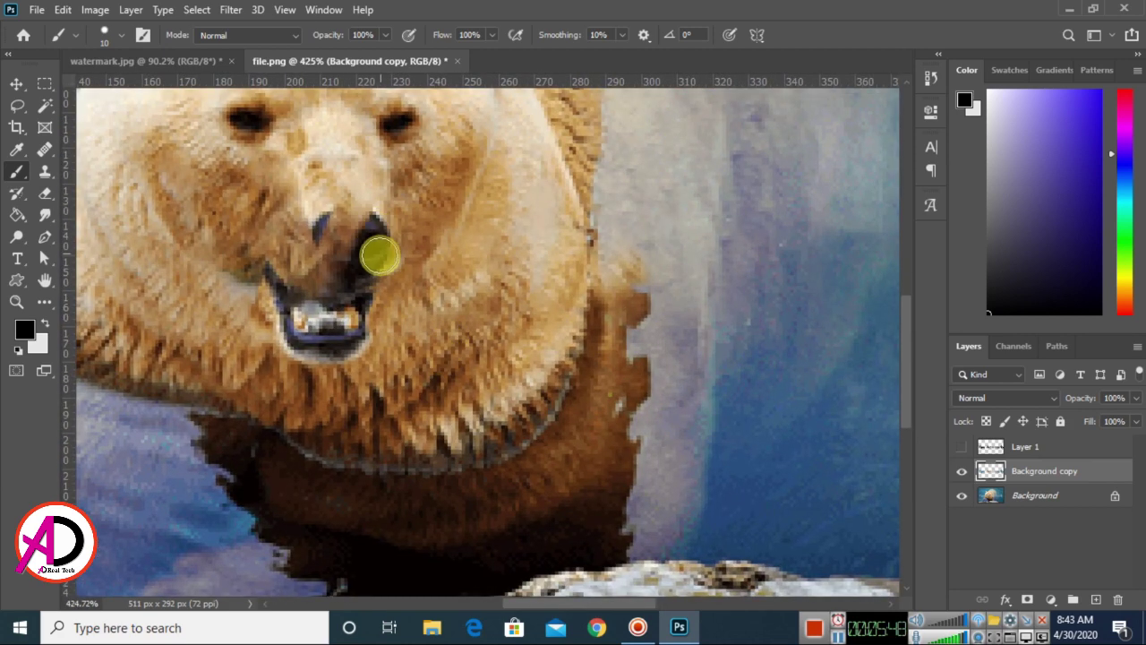
# Step: Merge the Background copy layer into Background and delete the hidden Layer 1
pyautogui.click(1029, 501)
pyautogui.click(1037, 470)
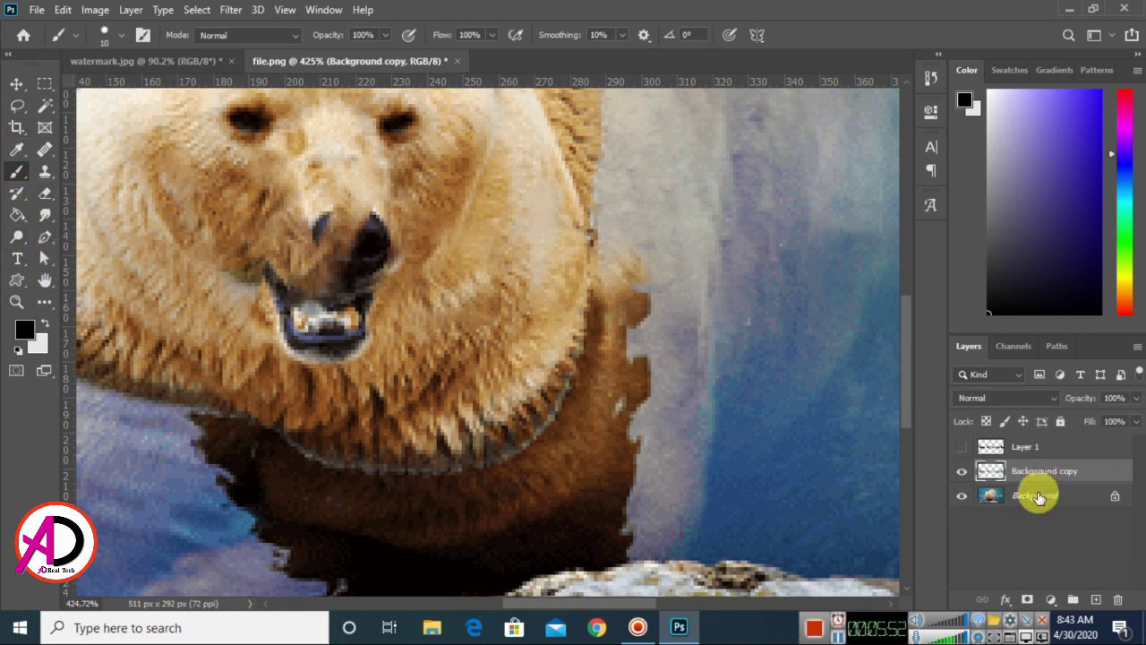
pyautogui.press('Delete')
pyautogui.click(1044, 447)
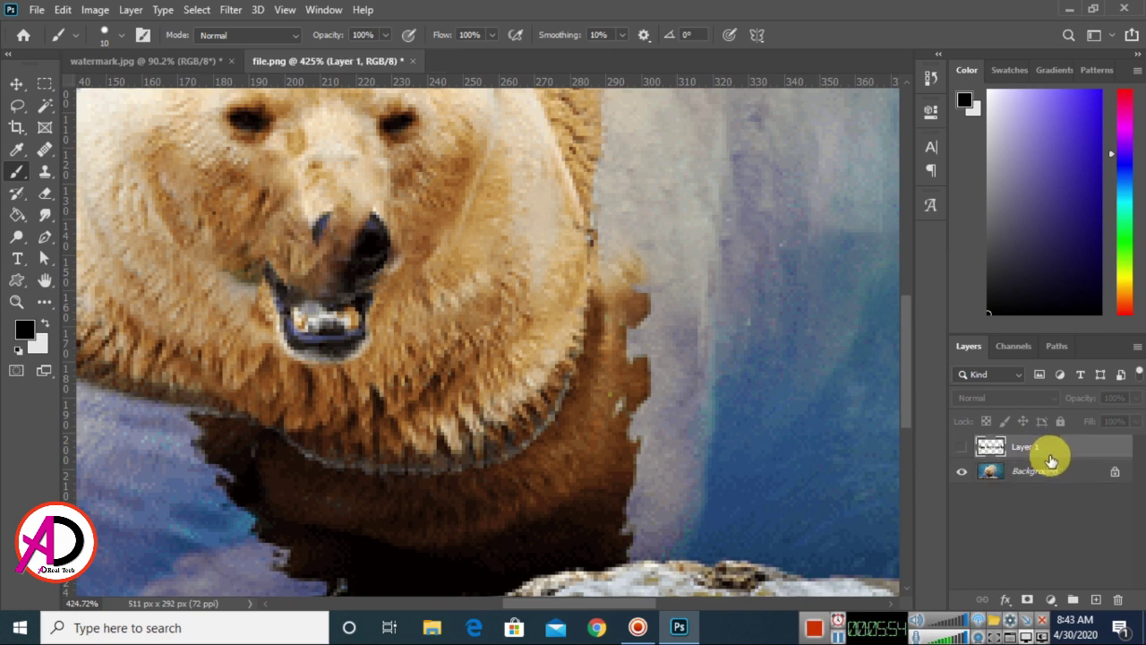
pyautogui.press('Delete')
# Step: Trace the bear's intact dark nostril with a closed Pen tool path, turn it into a selection and copy it to a new layer
pyautogui.moveTo(363, 363); pyautogui.dragTo(686, 443)
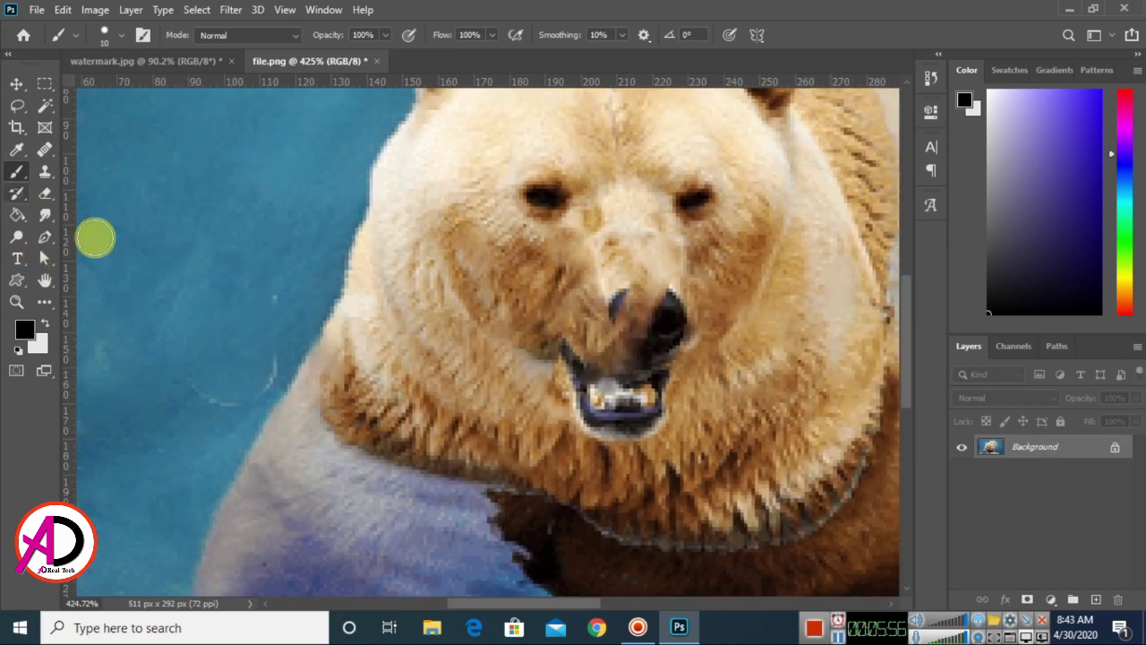
pyautogui.moveTo(283, 351)
pyautogui.mouseDown()
pyautogui.moveTo(322, 363)
pyautogui.moveTo(296, 360)
pyautogui.mouseUp()
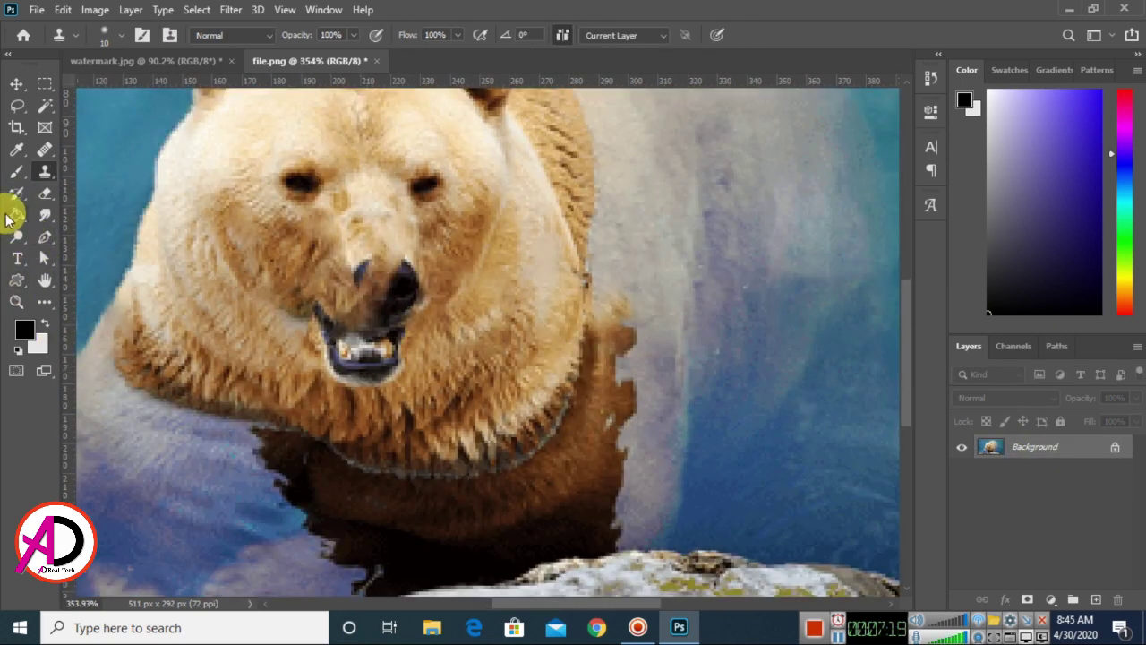
pyautogui.click(45, 237)
pyautogui.scroll(3, 557, 427)
pyautogui.moveTo(342, 420); pyautogui.dragTo(381, 432)
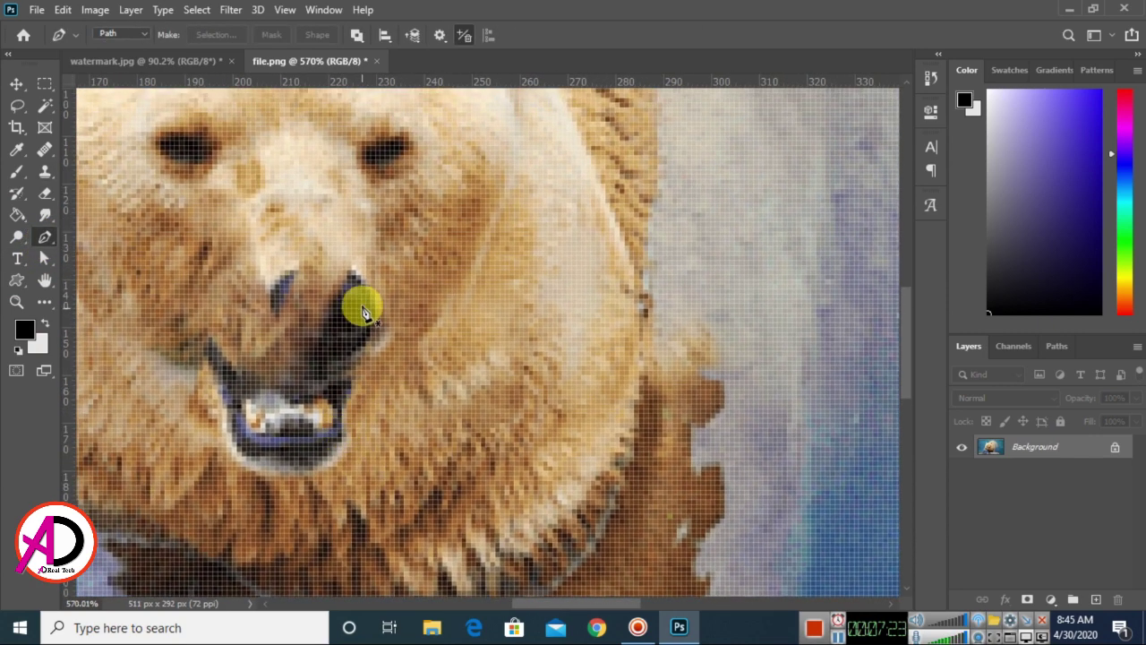
pyautogui.click(351, 272)
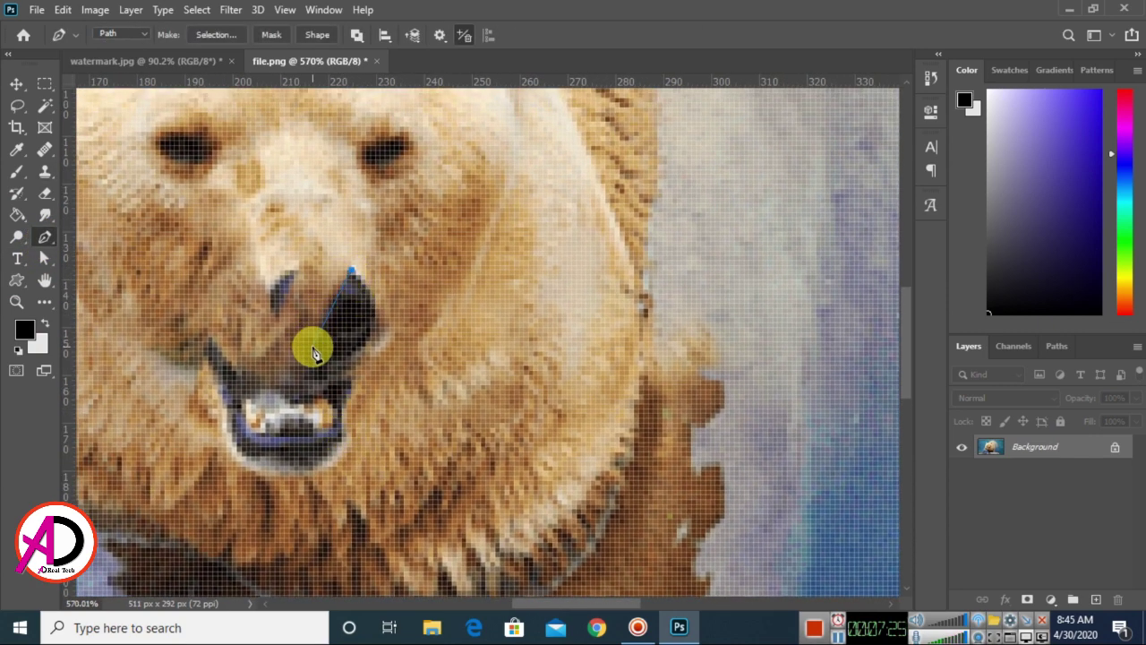
pyautogui.click(313, 367)
pyautogui.click(320, 377)
pyautogui.click(352, 269)
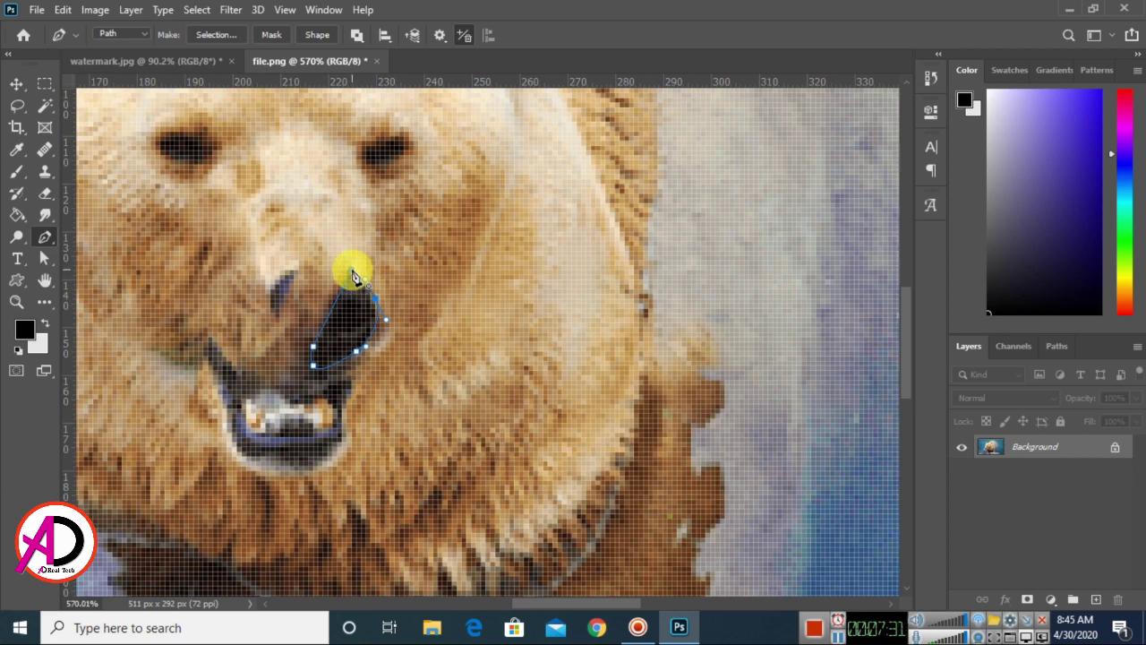
pyautogui.scroll(-5, 403, 349)
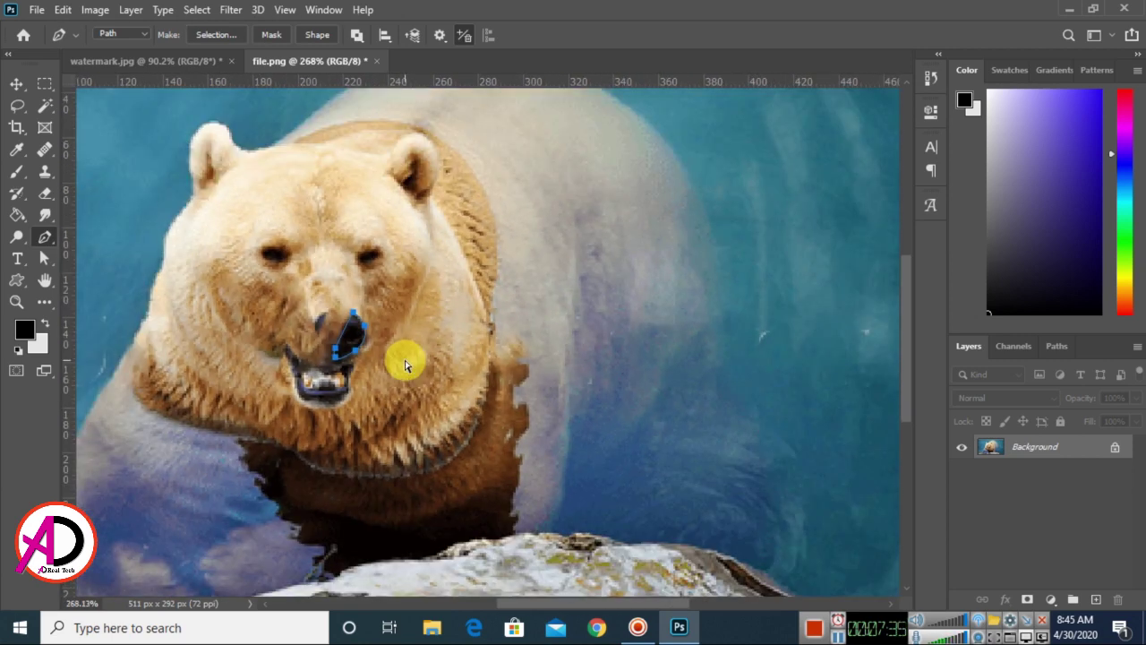
pyautogui.press('Return')
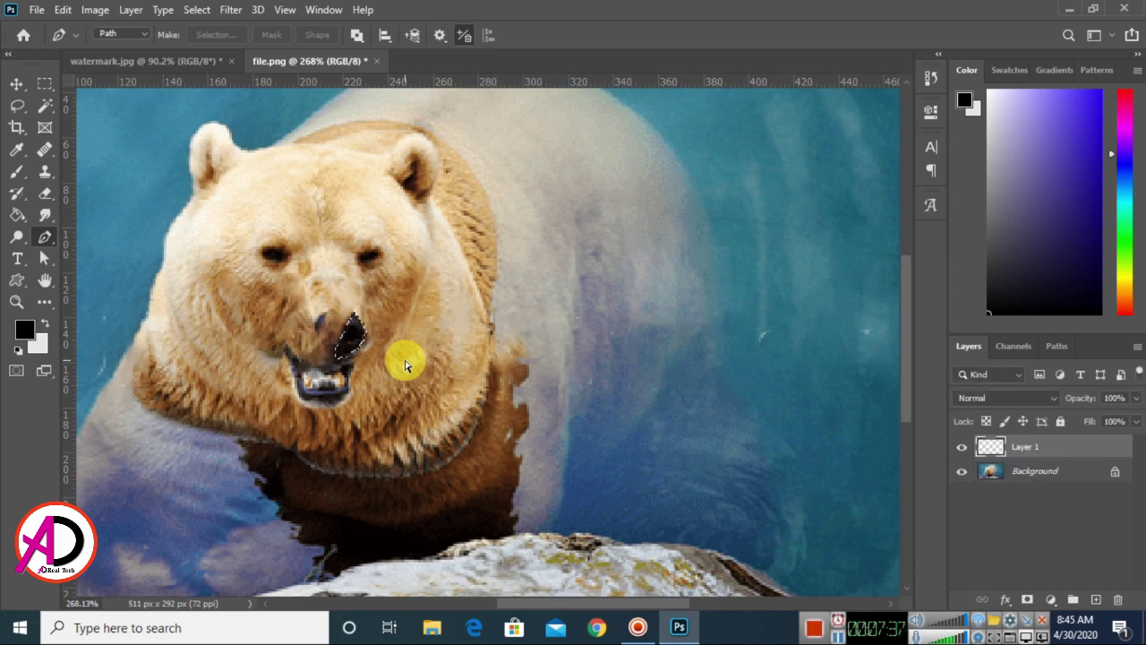
pyautogui.hotkey('ctrl', 'shift', 'alt', 'n')
# Step: Flip the copied nostril horizontally and fit it over the damaged nostril beside the original, moving it about 13 px
pyautogui.hotkey('ctrl', 't')
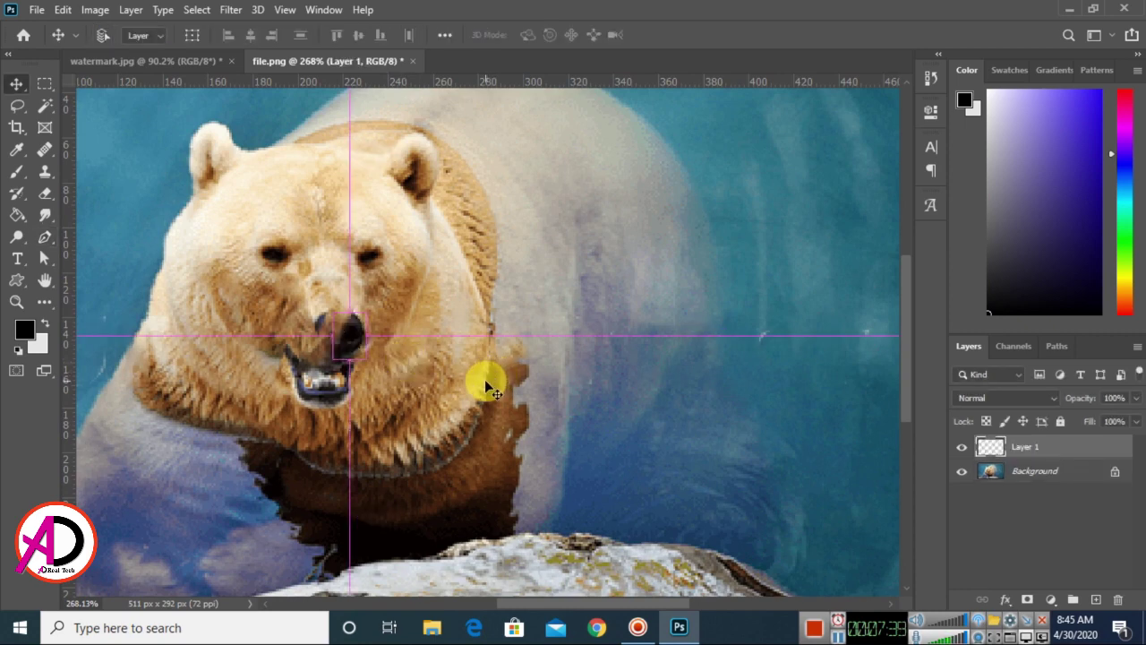
pyautogui.rightClick(349, 356)
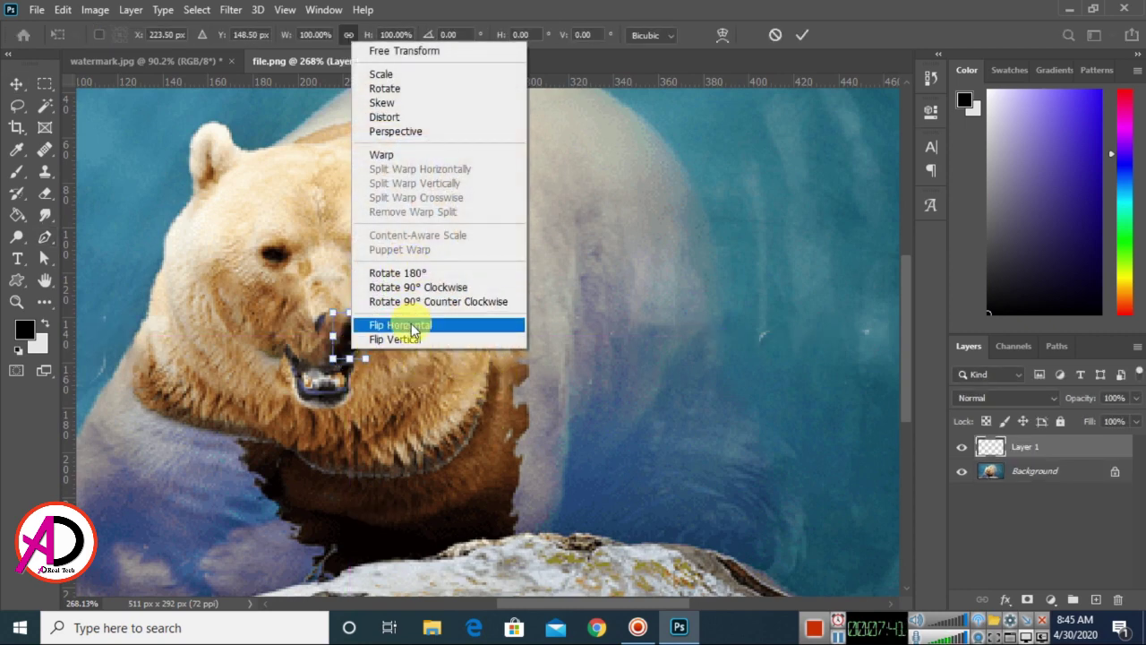
pyautogui.click(403, 326)
pyautogui.moveTo(351, 341); pyautogui.dragTo(325, 341)
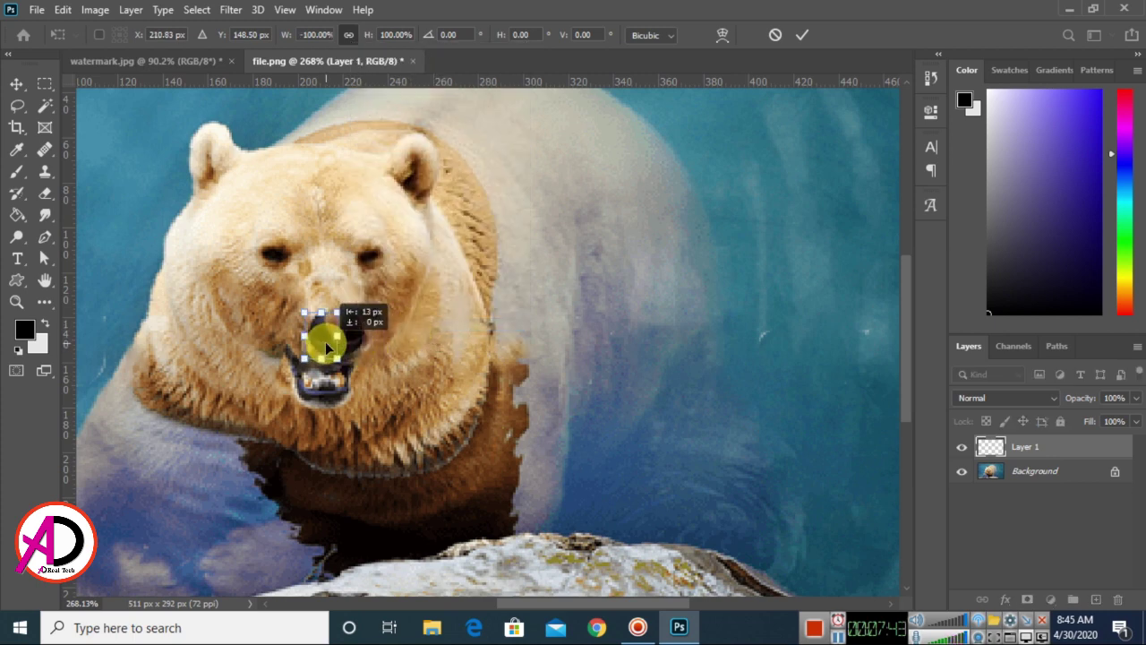
pyautogui.scroll(3, 362, 353)
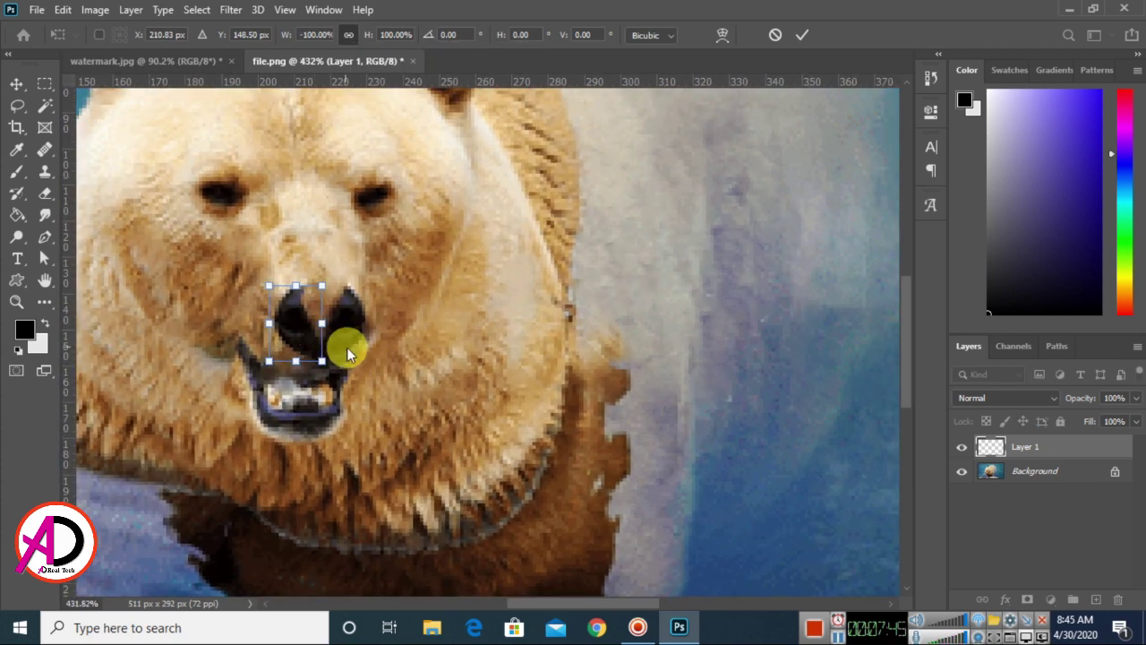
pyautogui.moveTo(340, 379); pyautogui.dragTo(350, 283)
pyautogui.press('Return')
pyautogui.scroll(-3, 366, 376)
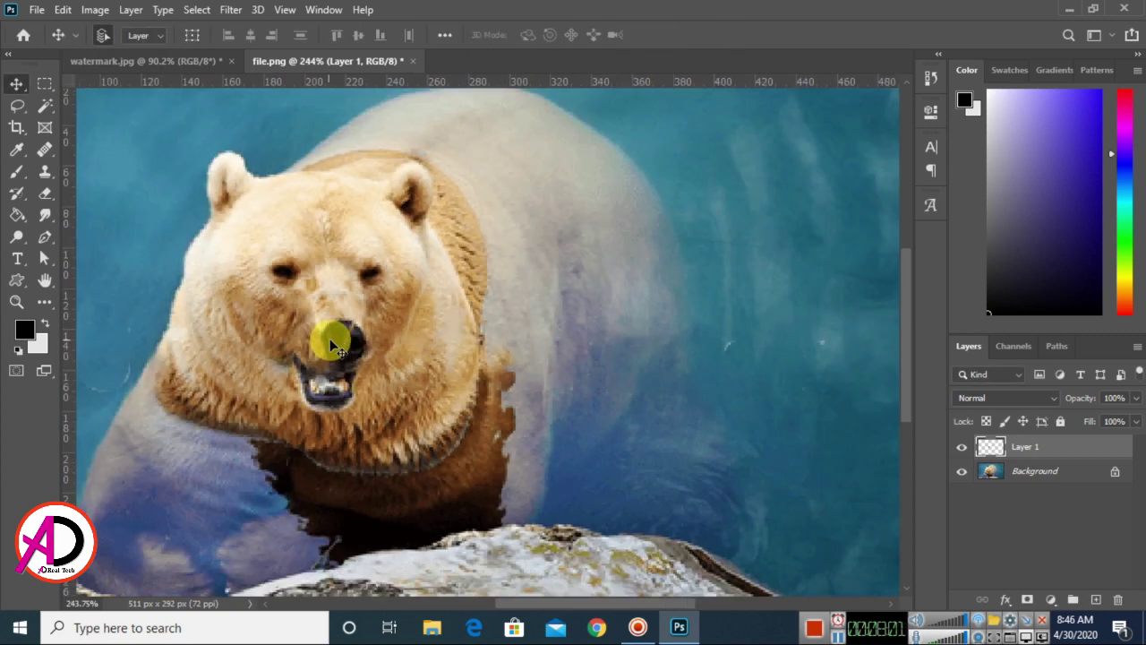
pyautogui.scroll(-3, 336, 337)
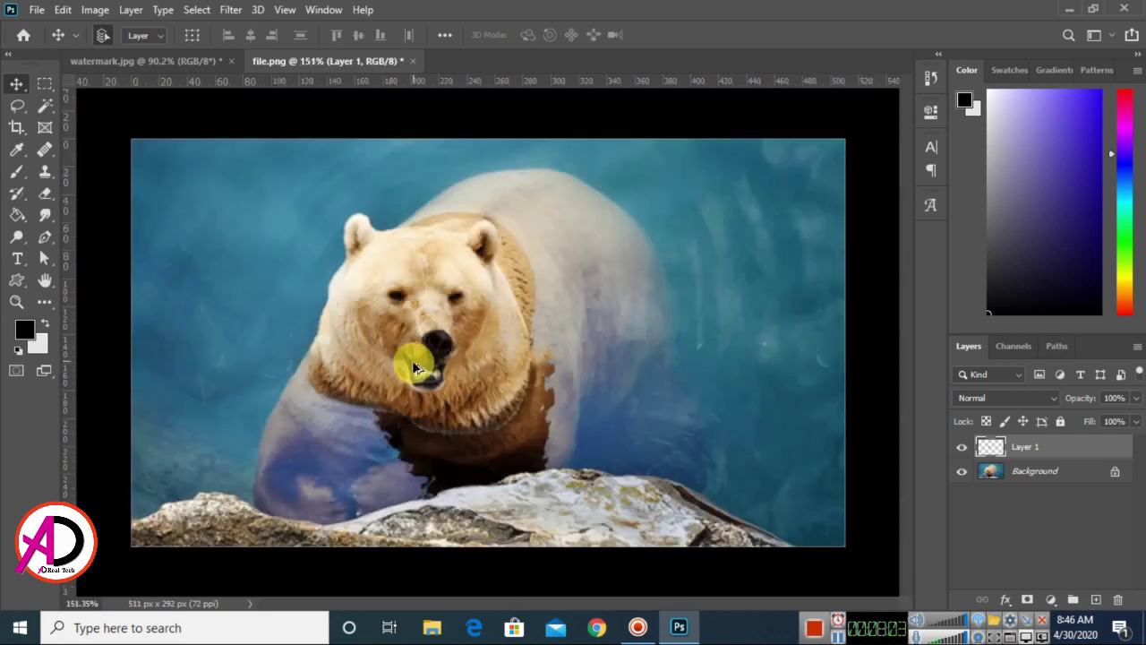
pyautogui.scroll(4, 506, 416)
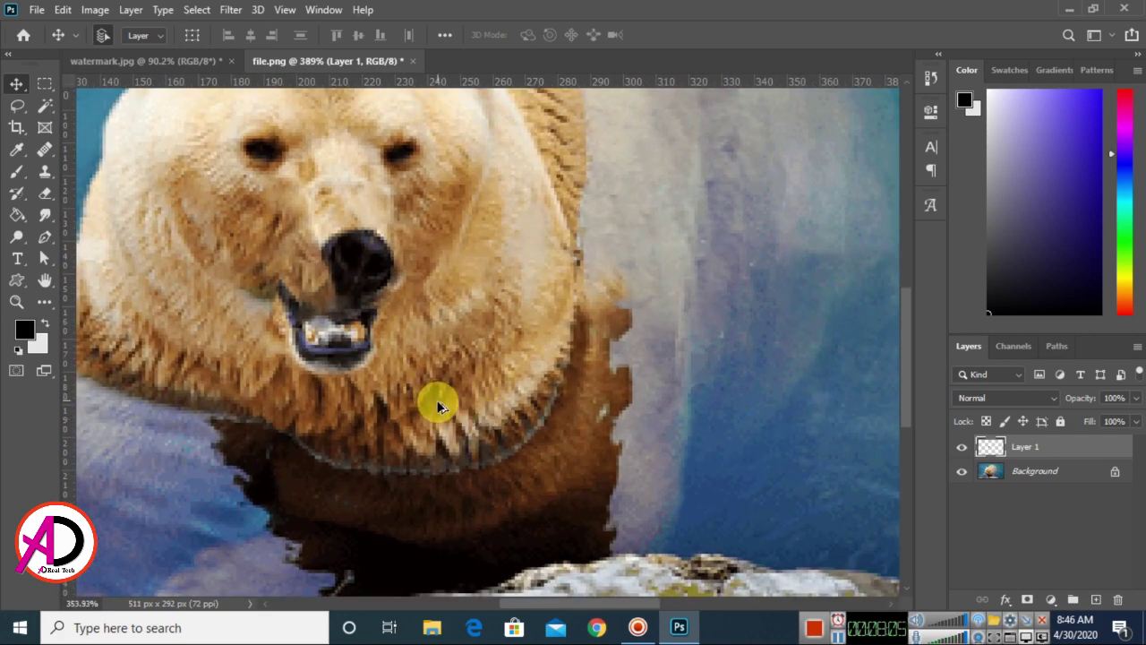
# Step: Nudge the flipped nostril copy 1 px to the right and widen it horizontally to about 124%, keeping its height at 100%
pyautogui.scroll(-3, 441, 406)
pyautogui.scroll(3, 443, 404)
pyautogui.press('ctrl')
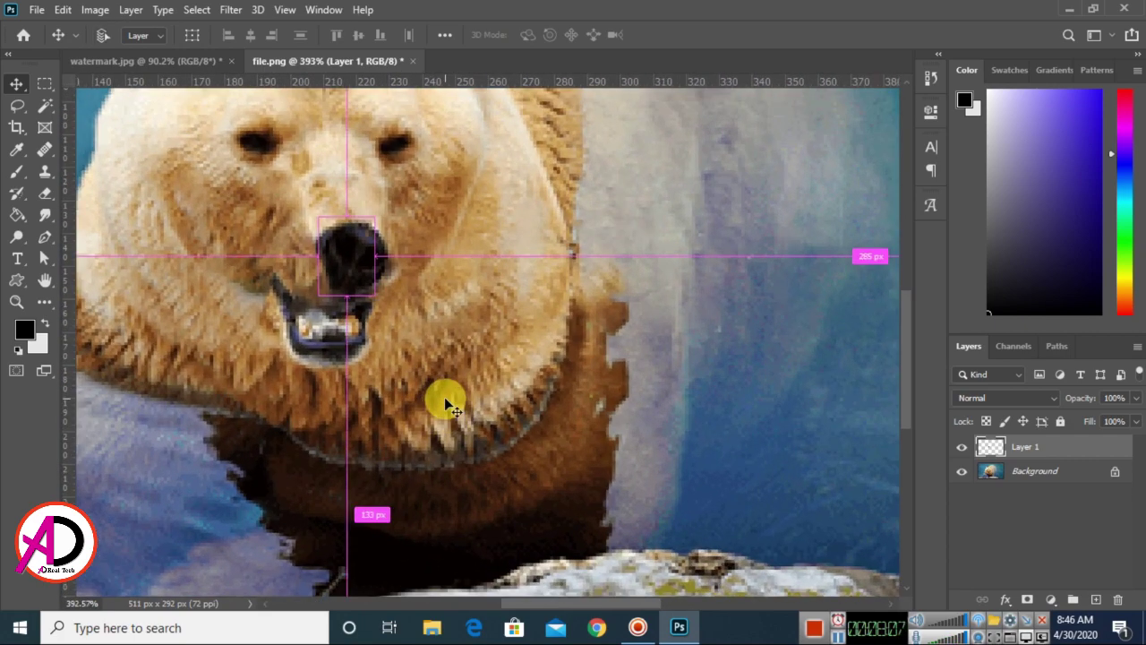
pyautogui.press('Right')
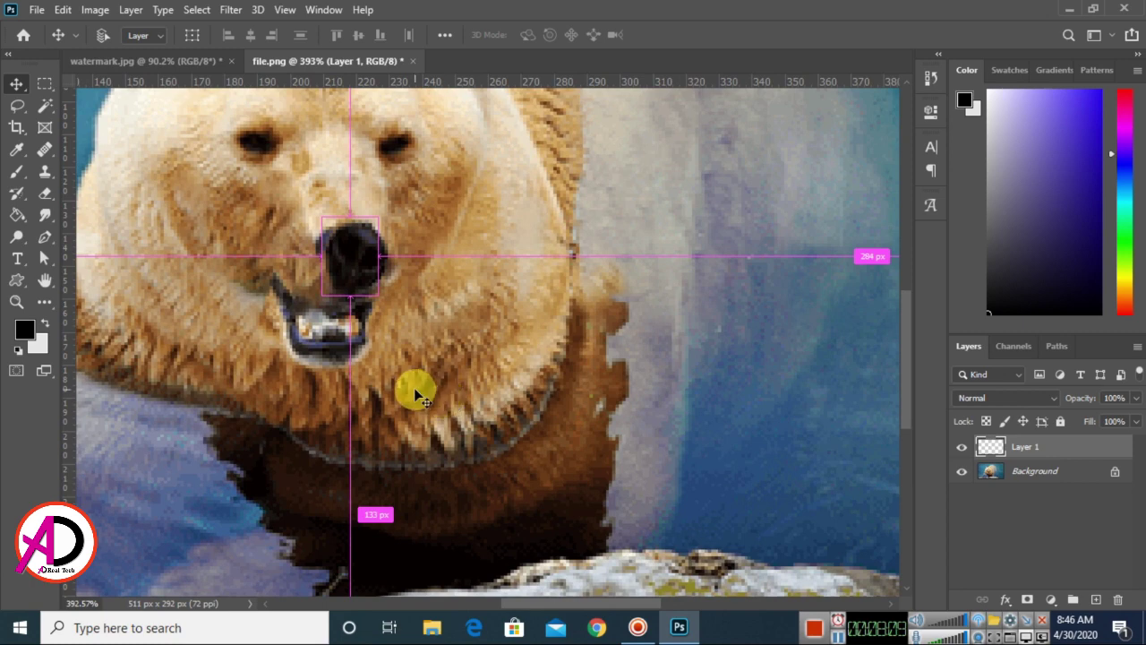
pyautogui.hotkey('ctrl', 't')
pyautogui.moveTo(321, 256); pyautogui.dragTo(308, 256)
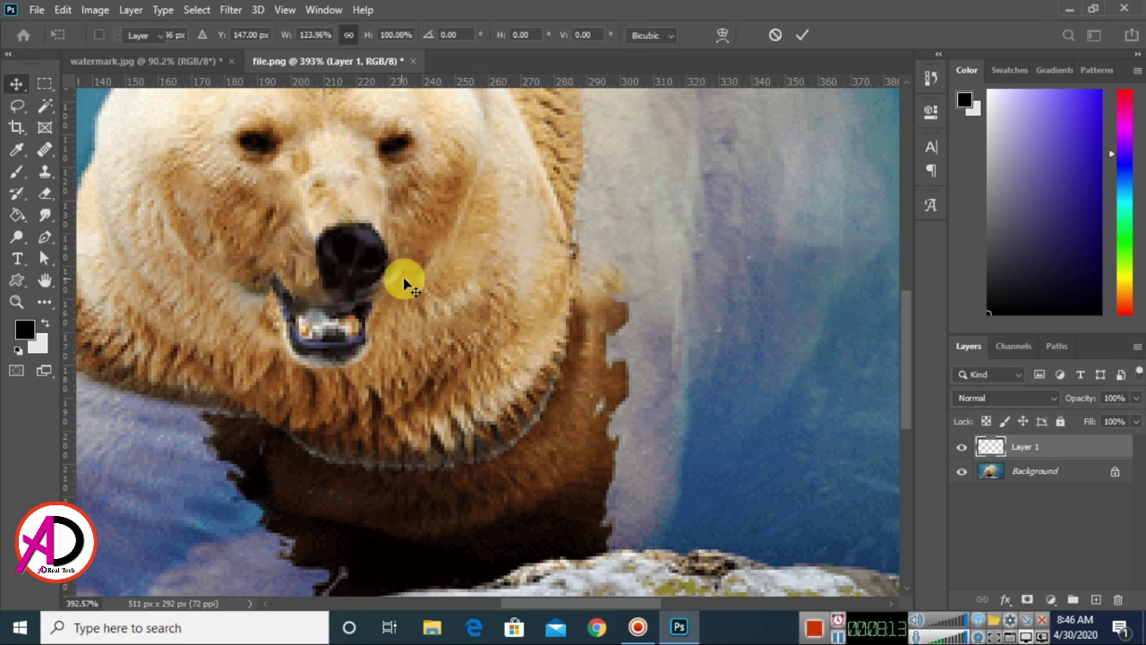
pyautogui.press('Return')
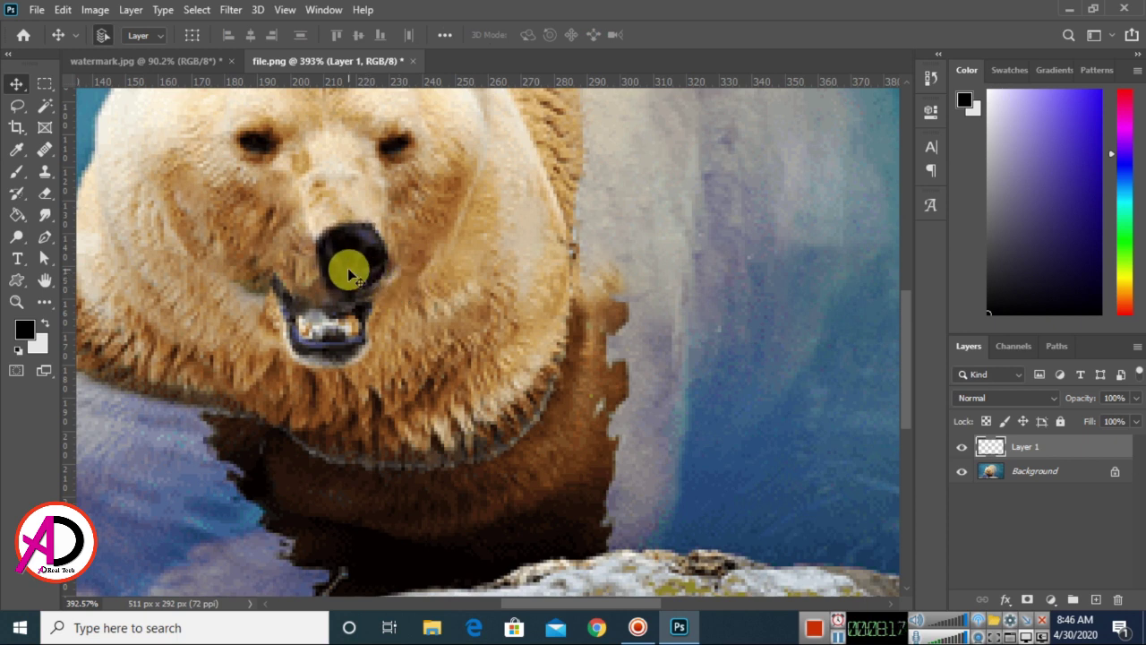
# Step: Check the nose repair against the whole photo and merge the nostril patch on Layer 1 into Background
pyautogui.scroll(-5, 348, 267)
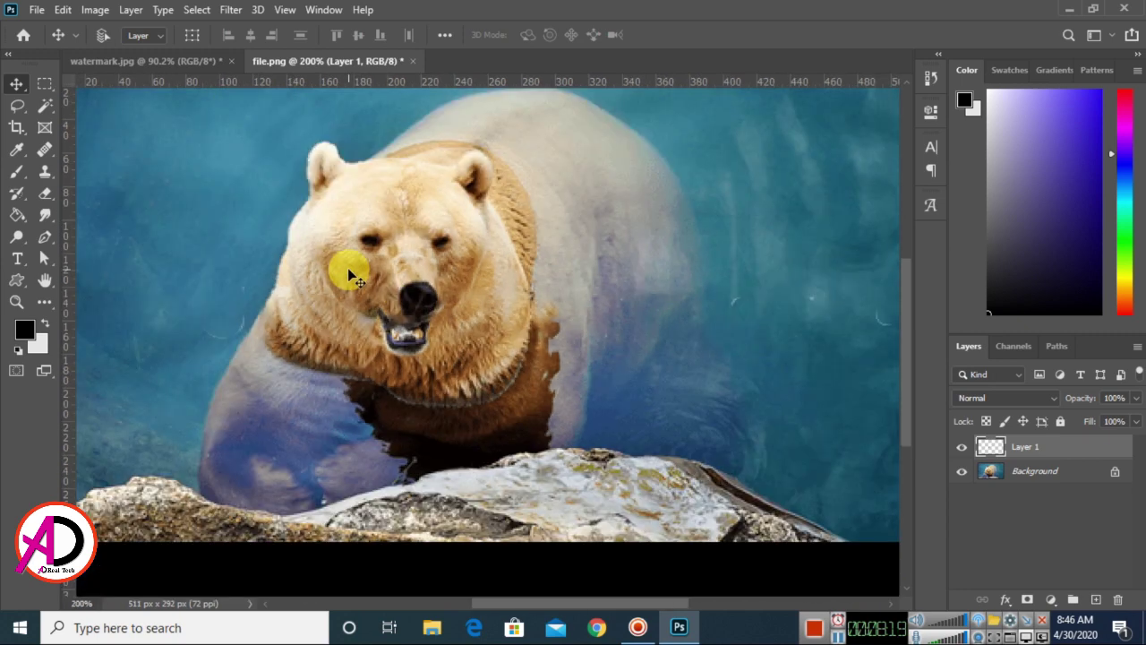
pyautogui.scroll(3, 454, 381)
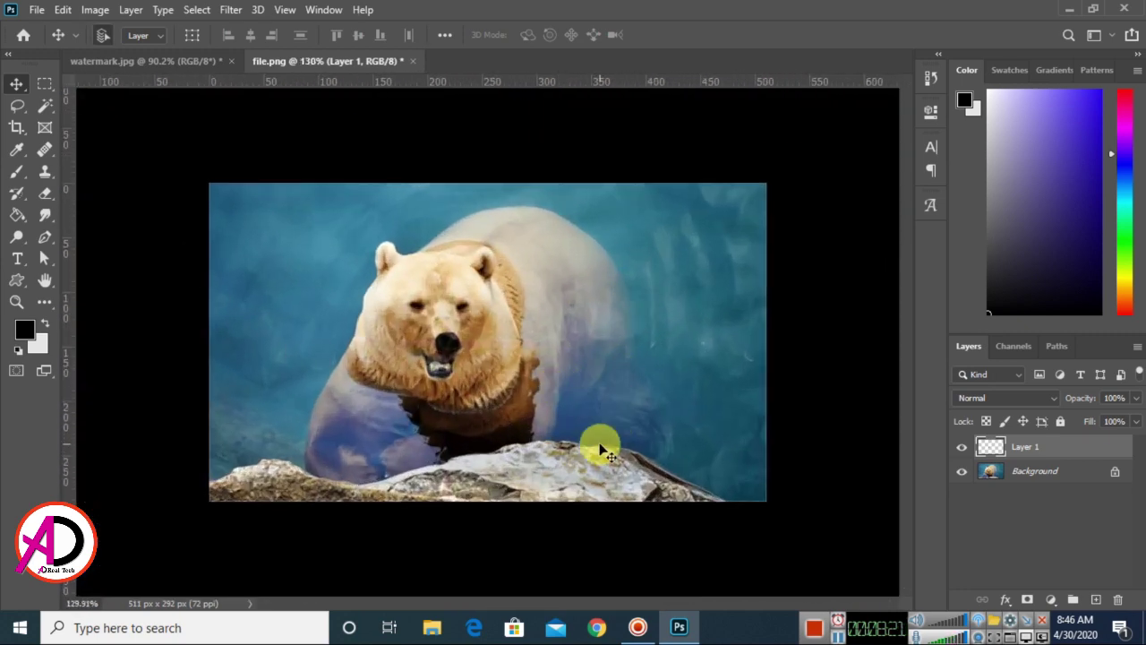
pyautogui.scroll(1, 541, 366)
pyautogui.scroll(1, 698, 347)
pyautogui.scroll(-1, 698, 346)
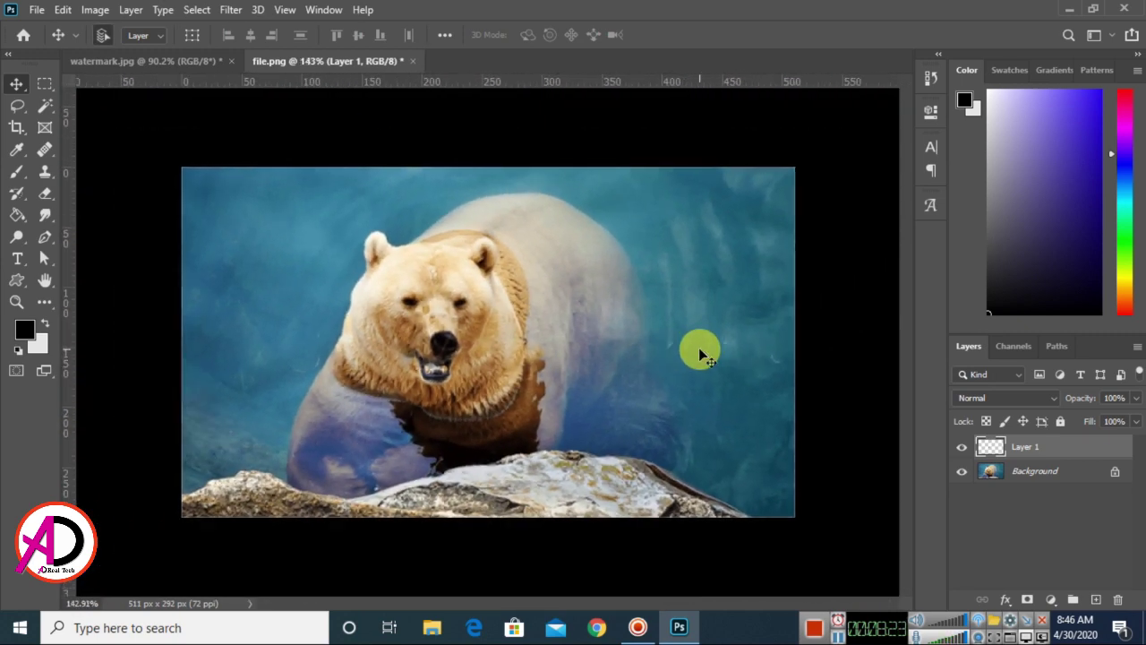
pyautogui.scroll(1, 504, 393)
pyautogui.scroll(-1, 506, 402)
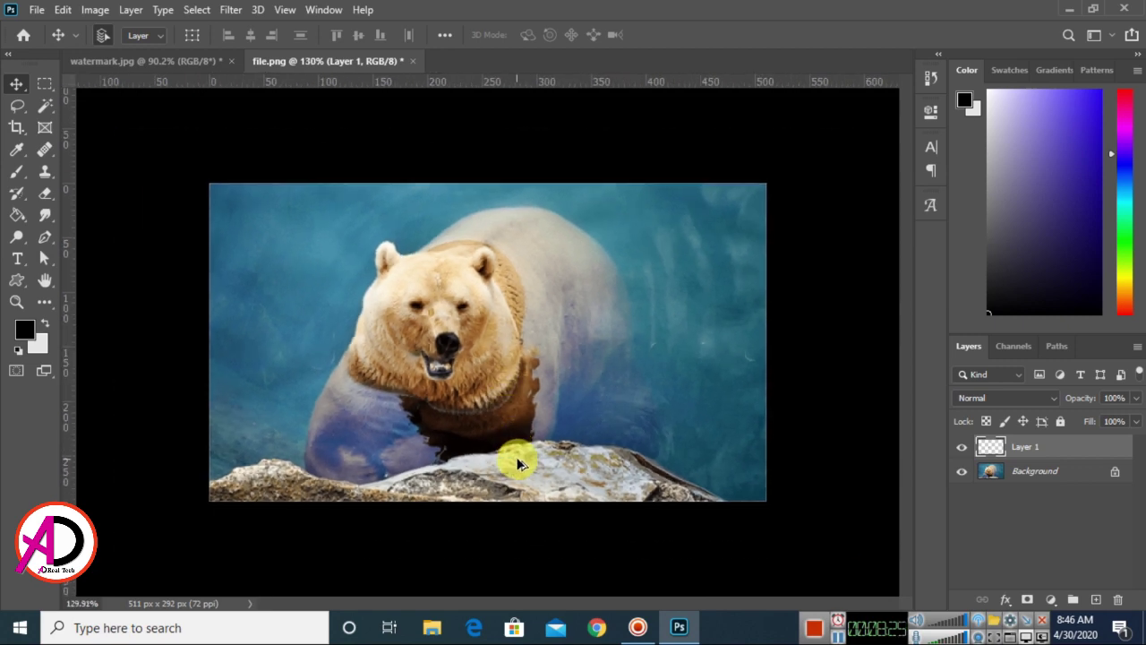
pyautogui.scroll(2, 490, 349)
pyautogui.press('Delete')
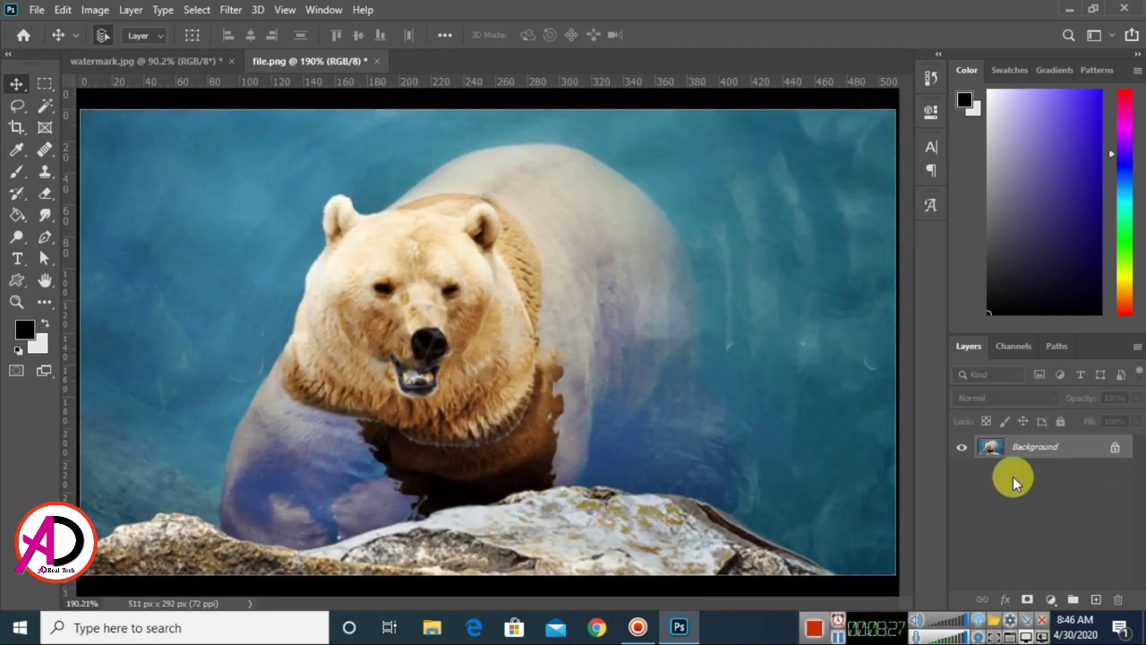
# Step: Examine the finished bear photo at several magnifications for remaining watermark traces and nose repair flaws
pyautogui.scroll(-1, 442, 415)
pyautogui.scroll(1, 271, 258)
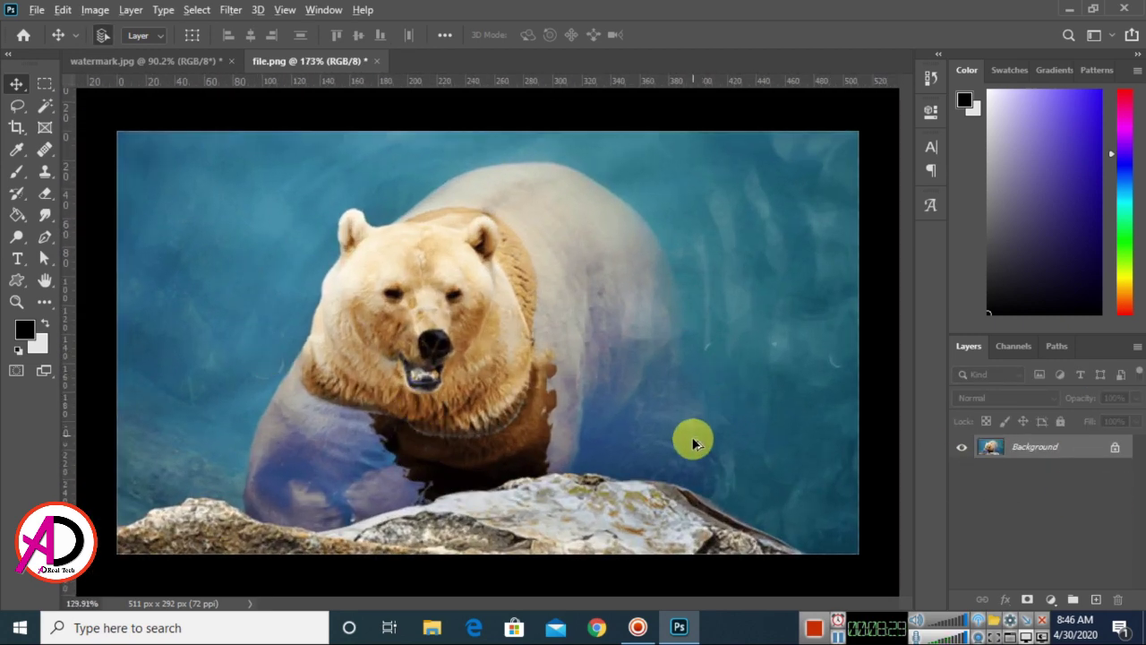
pyautogui.scroll(1, 479, 432)
pyautogui.scroll(1, 479, 433)
pyautogui.scroll(-2, 693, 468)
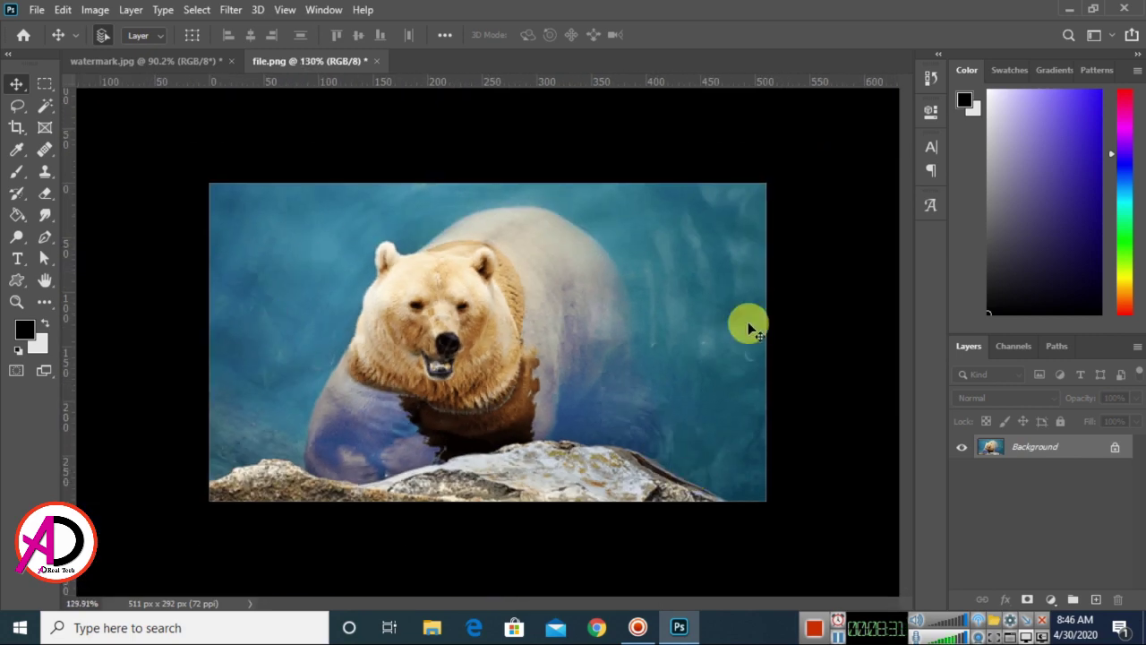
pyautogui.scroll(1, 662, 457)
pyautogui.scroll(-1, 662, 456)
pyautogui.scroll(1, 491, 403)
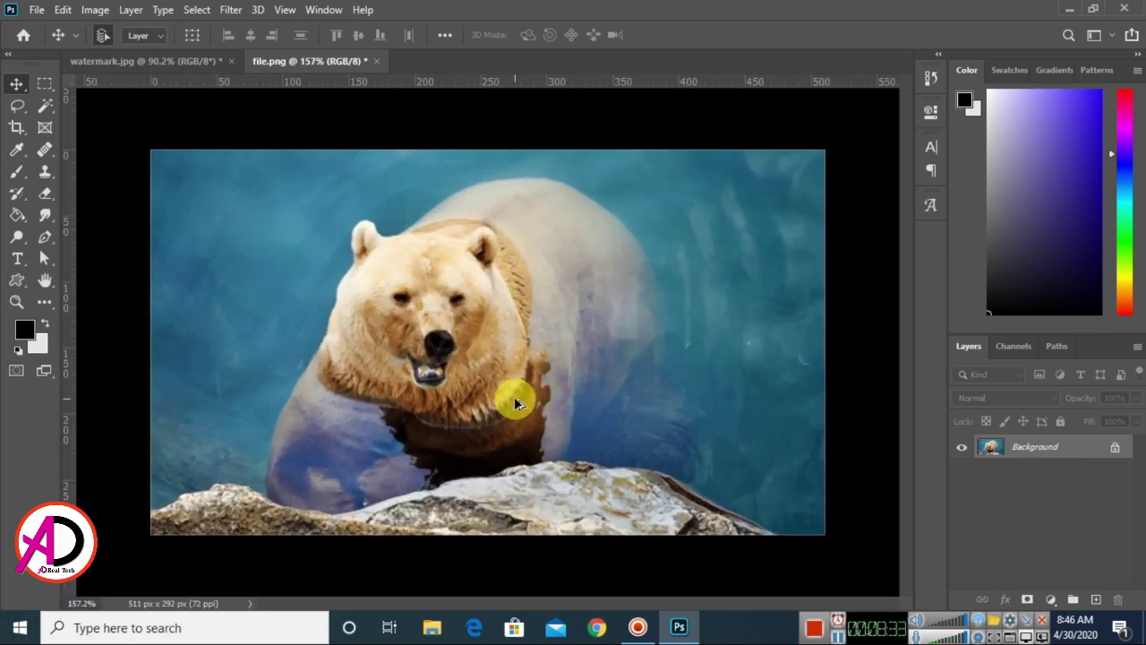